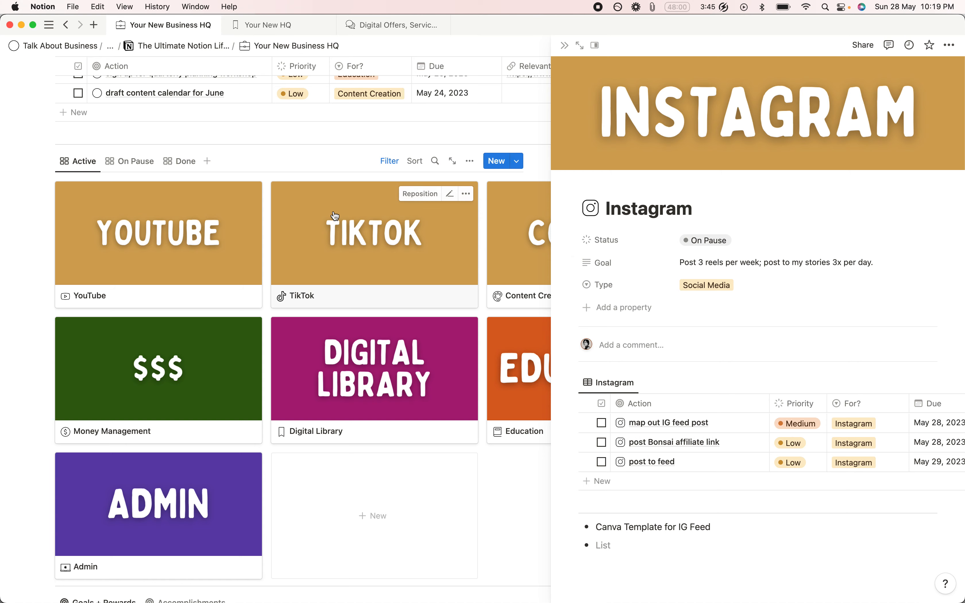
# Step: Undo the Instagram page's status change to On Pause, return to the Active gallery and close the page preview
pyautogui.click(137, 161)
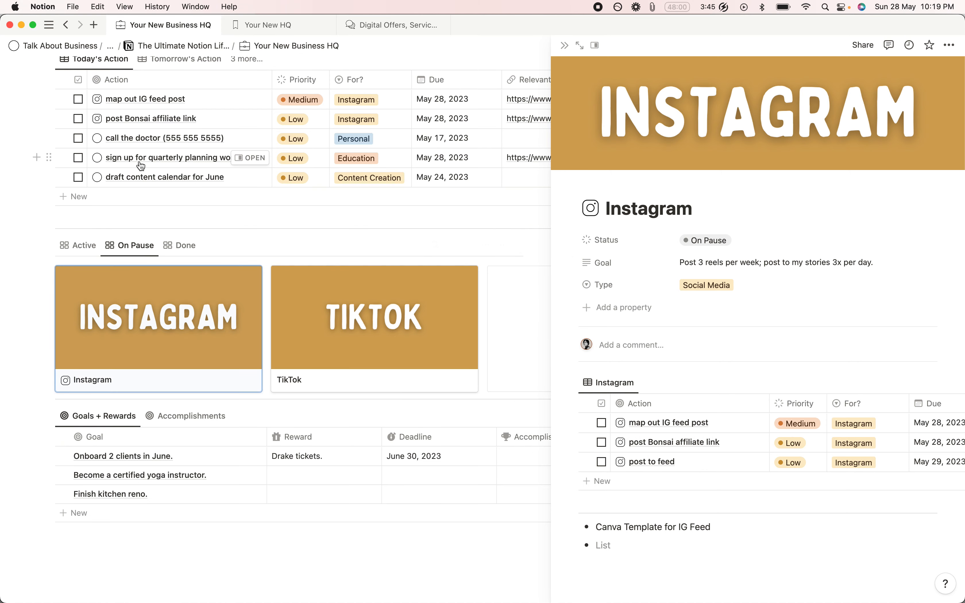
pyautogui.press('cmd+z')
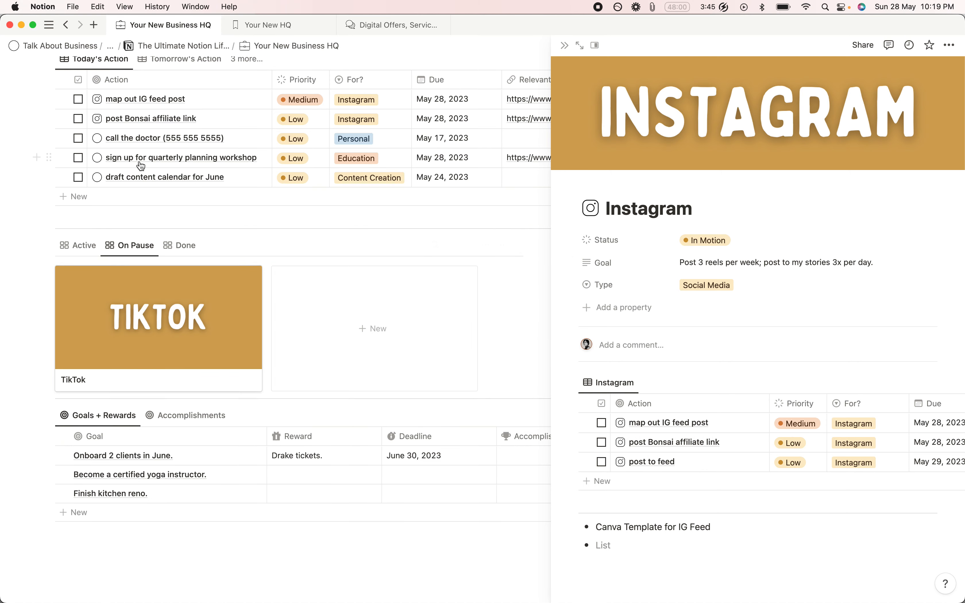
pyautogui.click(88, 246)
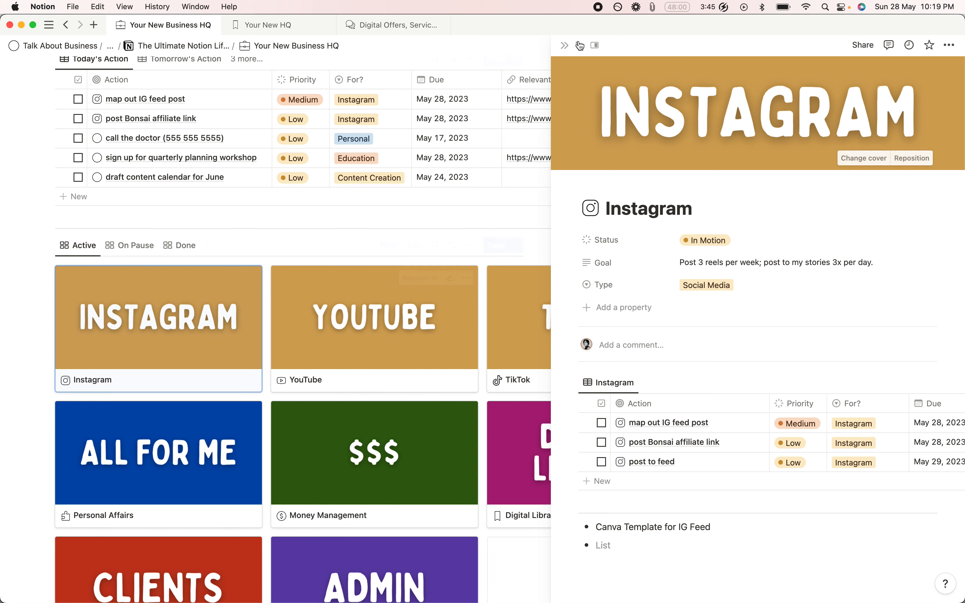
pyautogui.click(563, 49)
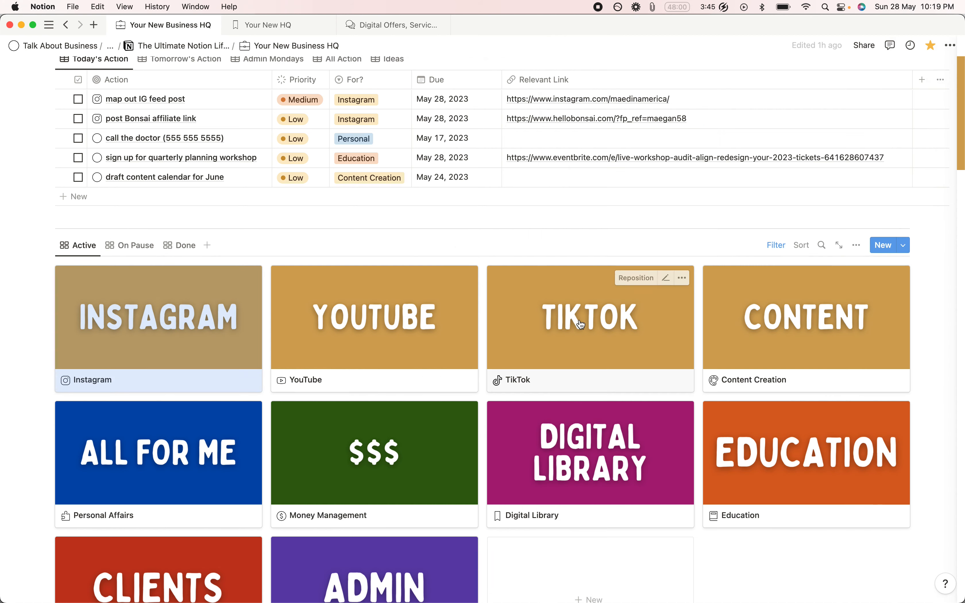
# Step: Delete the extra TikTok card from the On Pause gallery and return to the Active gallery
pyautogui.click(136, 247)
pyautogui.click(250, 278)
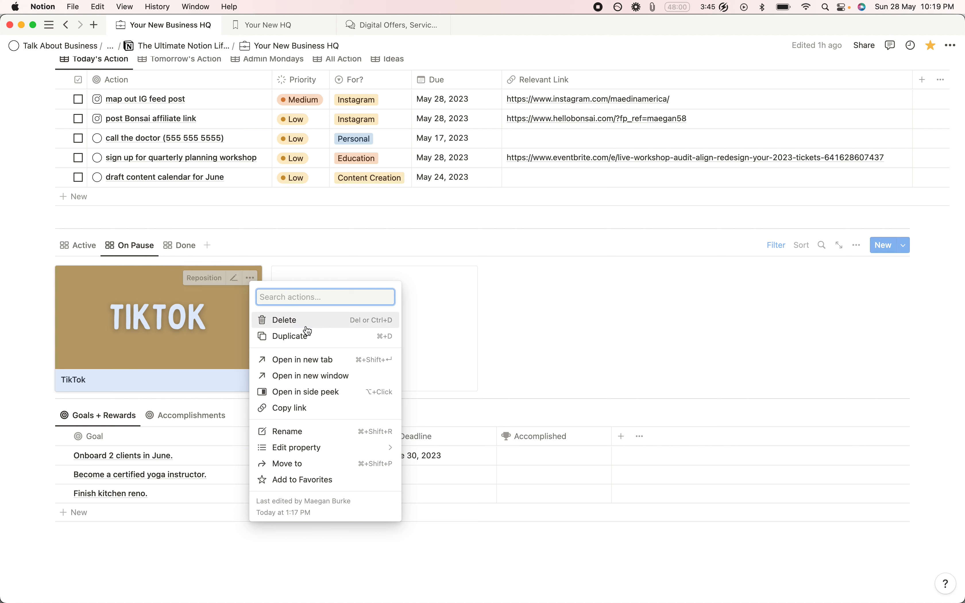
pyautogui.click(331, 320)
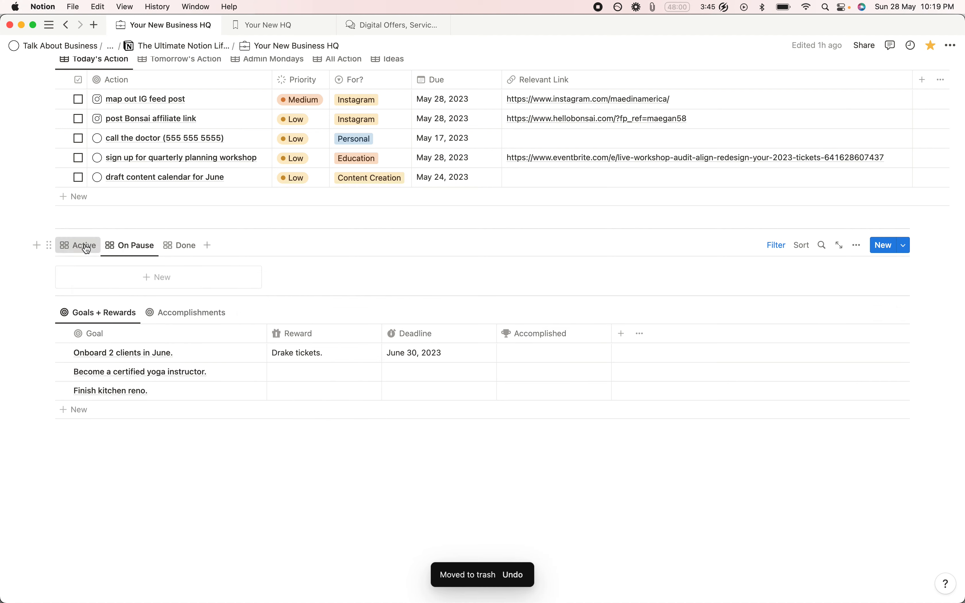
pyautogui.click(78, 245)
# Step: Compare the For? options of the Today's Action table with the project cards in the Active gallery
pyautogui.scroll(-1, 628, 391)
pyautogui.scroll(1, 628, 391)
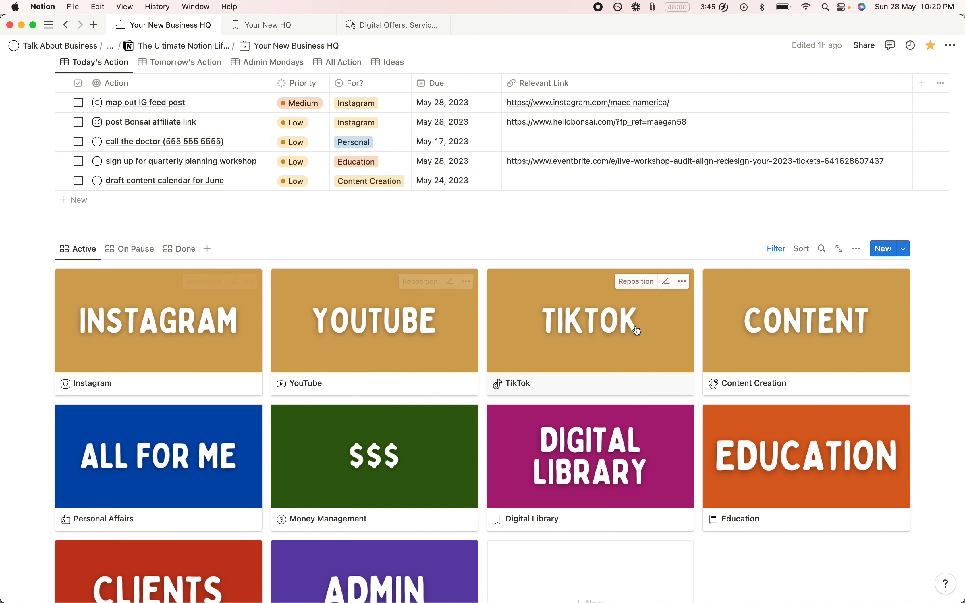
pyautogui.scroll(2, 602, 310)
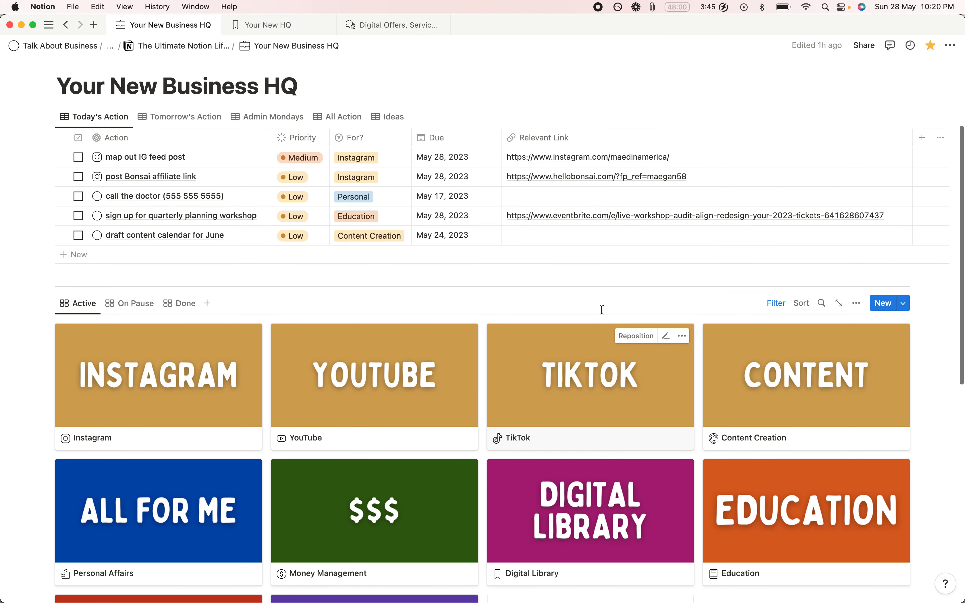
pyautogui.click(388, 160)
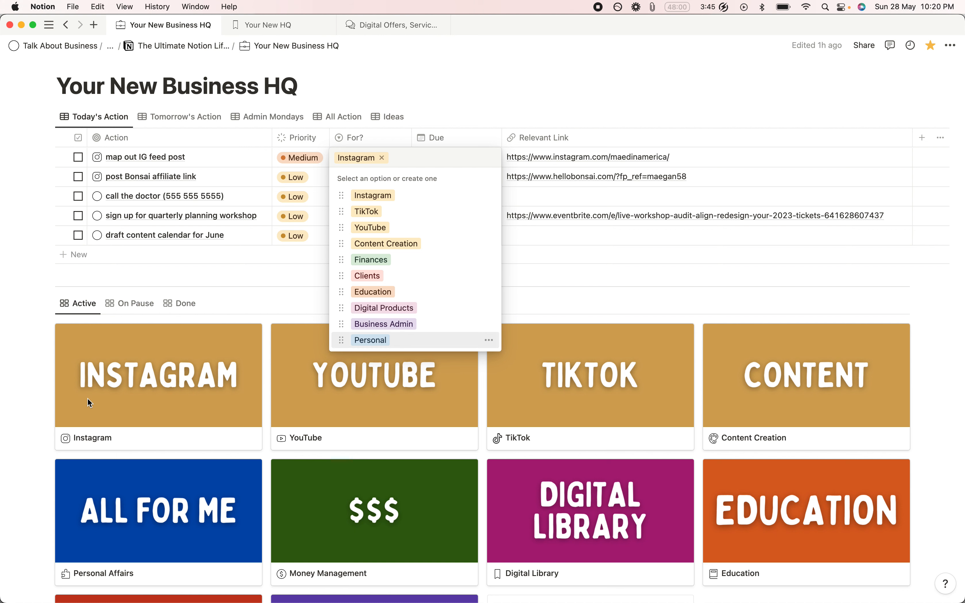
pyautogui.click(41, 394)
pyautogui.scroll(-3, 39, 391)
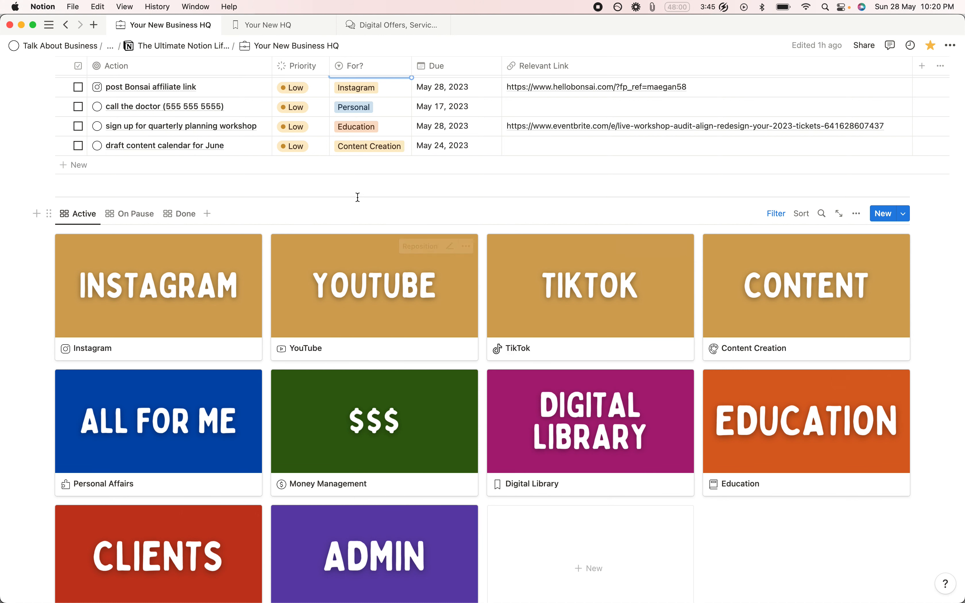
pyautogui.scroll(4, 402, 120)
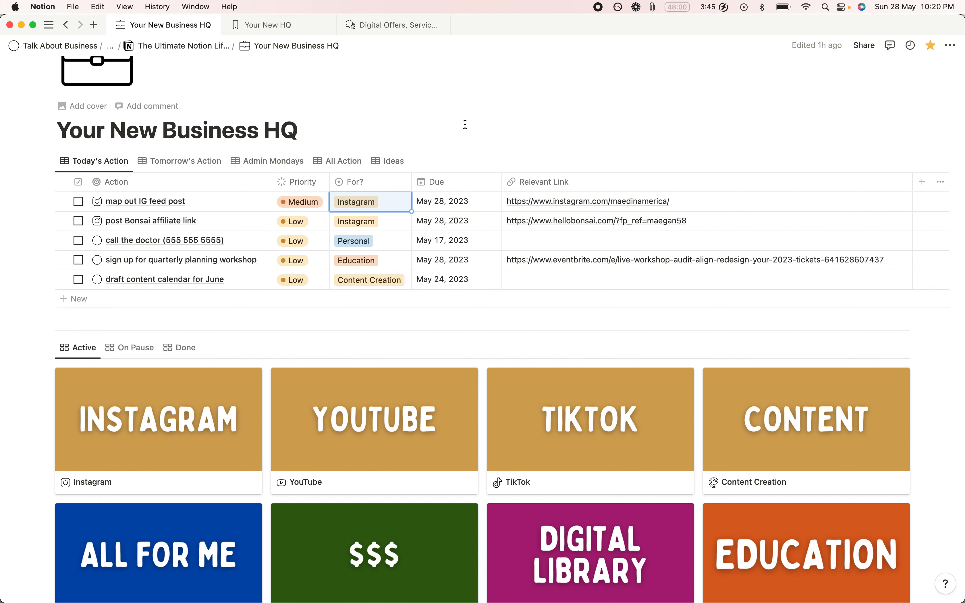
pyautogui.scroll(-6, 459, 394)
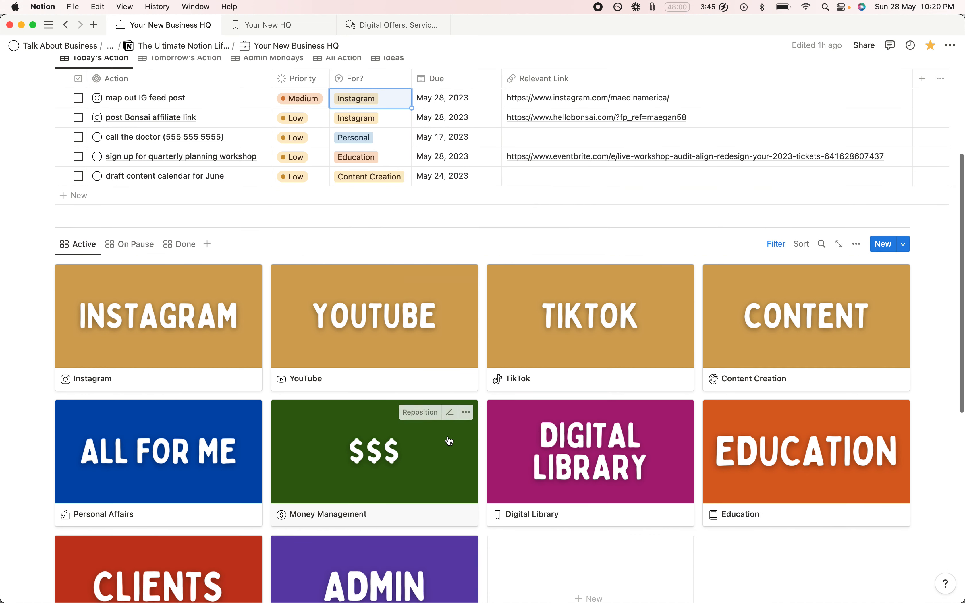
pyautogui.scroll(-2, 450, 441)
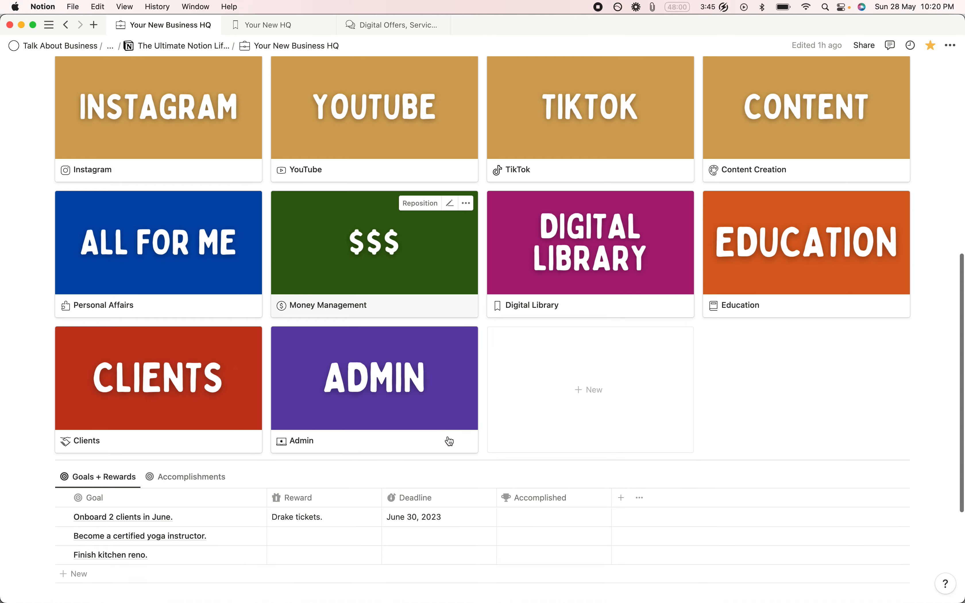
# Step: Add a new card to the Active gallery and title it with the contractor's first name
pyautogui.click(533, 411)
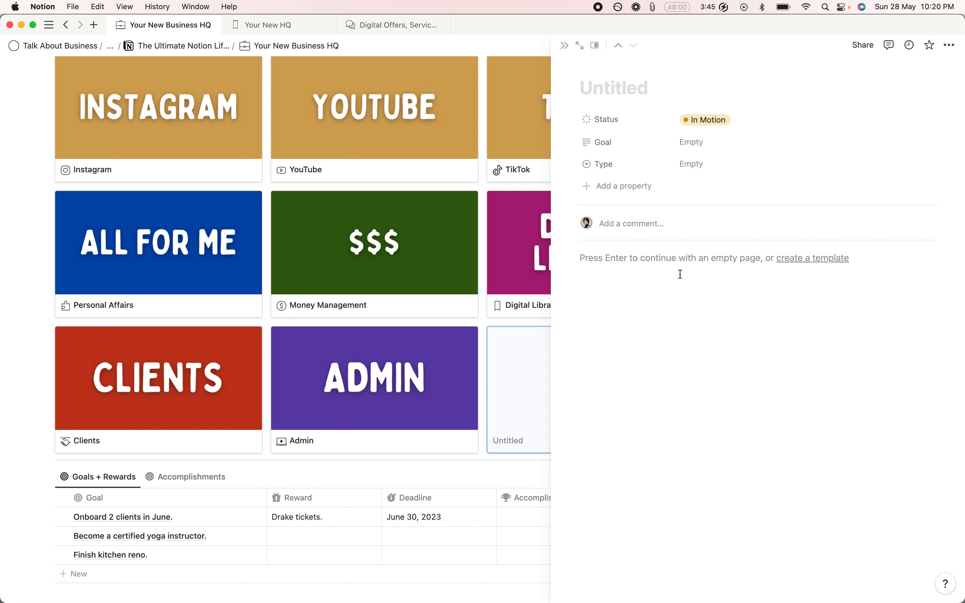
pyautogui.write('Legal')
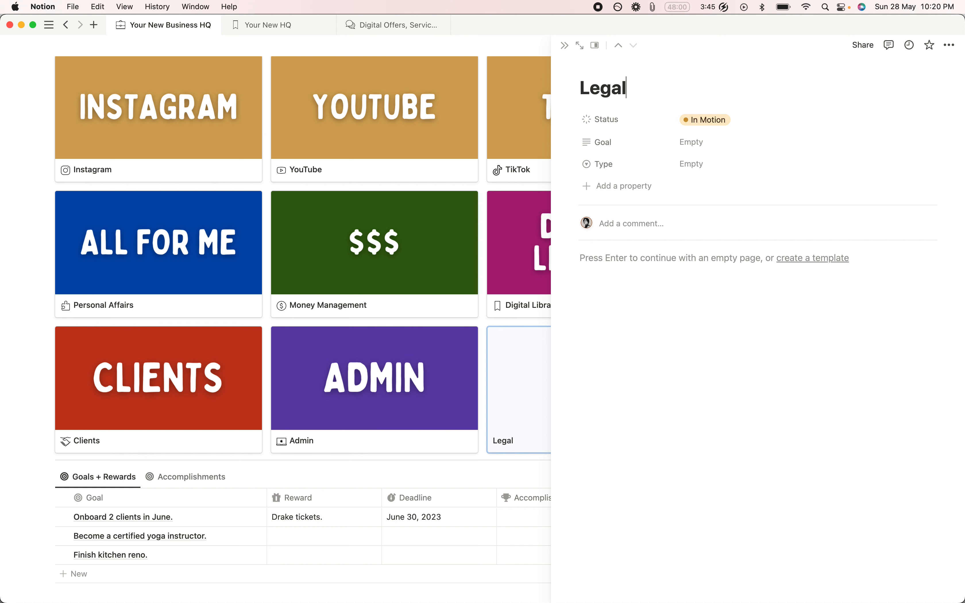
pyautogui.press('super+a')
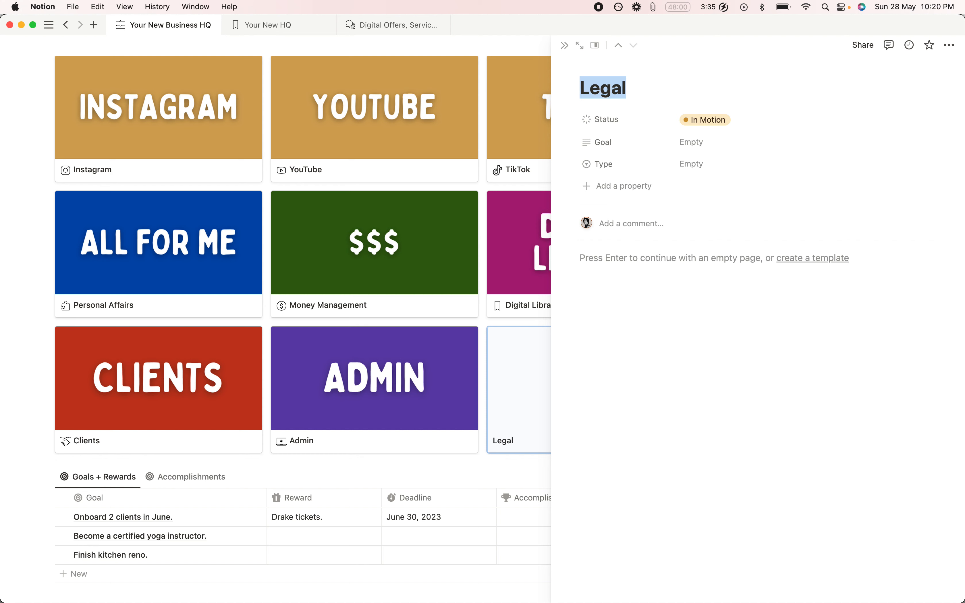
pyautogui.write('Marie')
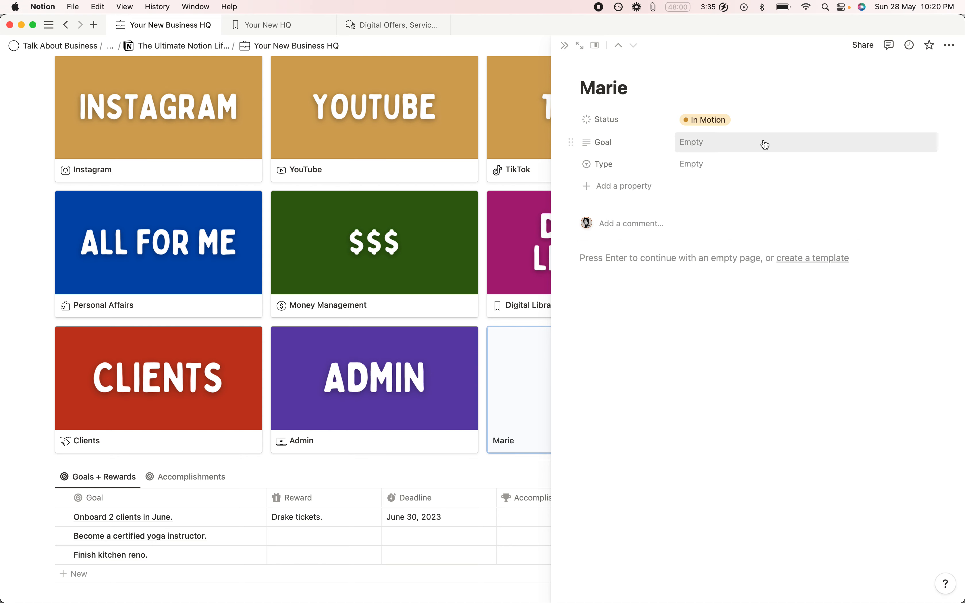
# Step: Set the new card's Type to Contractor and add a cover to its empty page
pyautogui.click(740, 171)
pyautogui.click(737, 201)
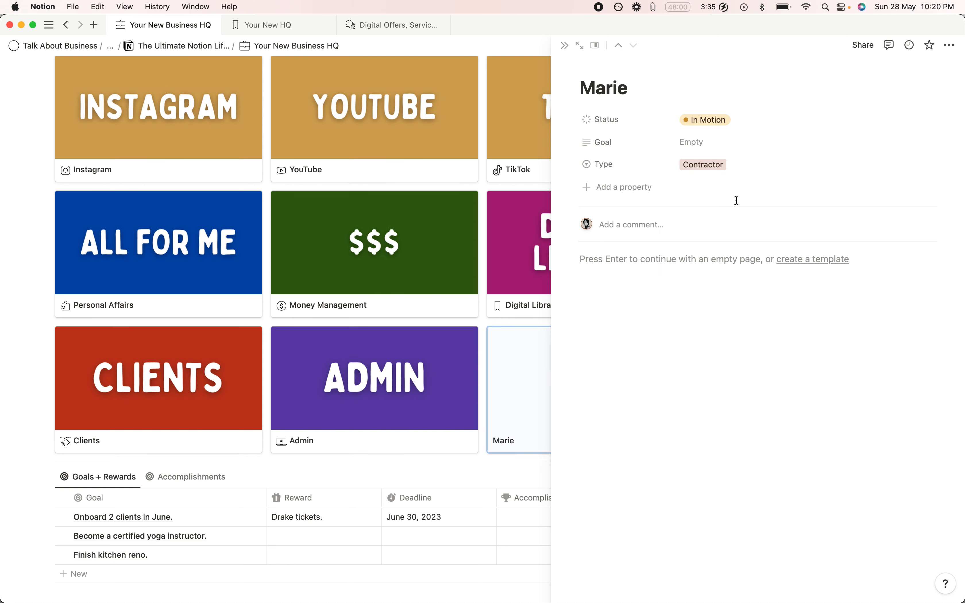
pyautogui.click(693, 282)
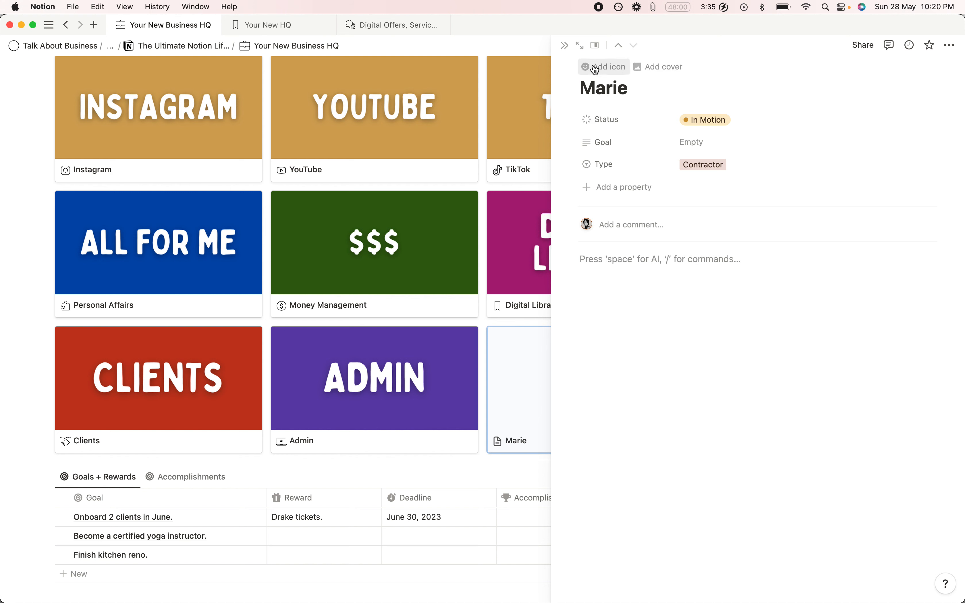
pyautogui.click(640, 70)
# Step: Switch to Canva, replace the Digital Library heading on Page 1 with the contractor's first name and center it vertically
pyautogui.press('super+Tab')
pyautogui.press('super+Tab')
pyautogui.click(561, 289)
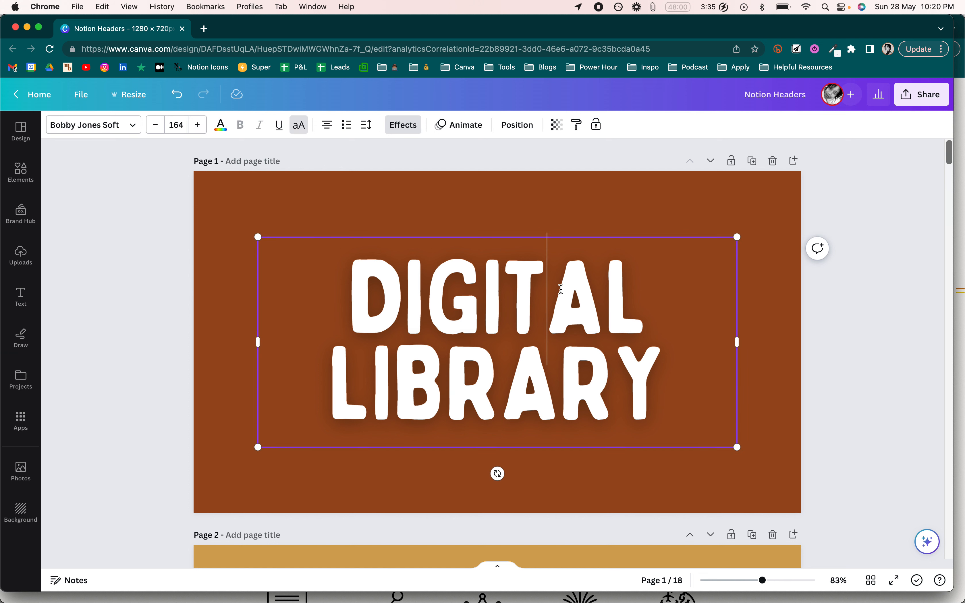
pyautogui.press('super+a')
pyautogui.write('MARIE')
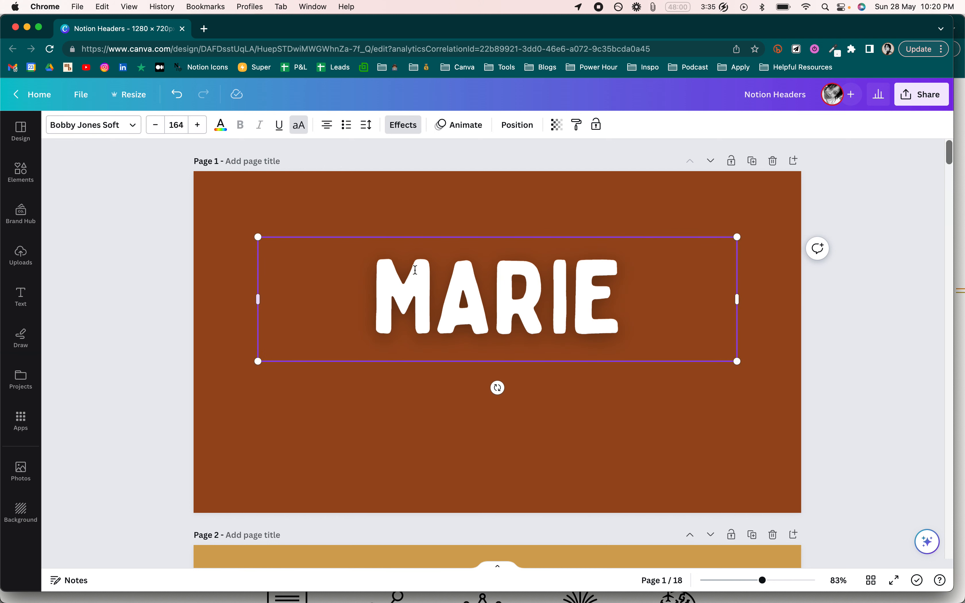
pyautogui.click(110, 261)
pyautogui.moveTo(517, 295); pyautogui.dragTo(518, 341)
# Step: Change the Page 1 background to the dark grey of the Stepping Stones palette, searching the colors for grey
pyautogui.click(409, 247)
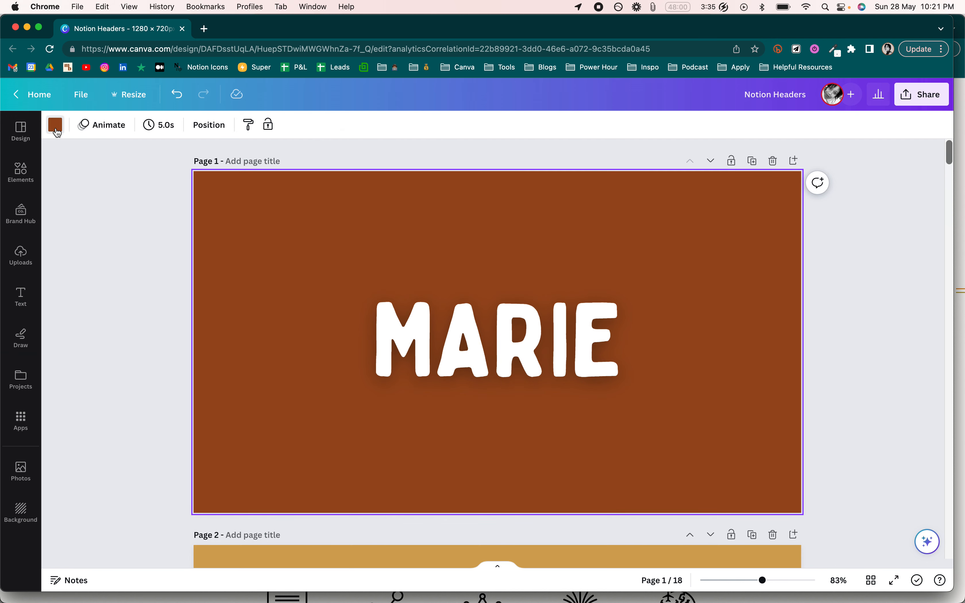
pyautogui.click(56, 131)
pyautogui.click(222, 131)
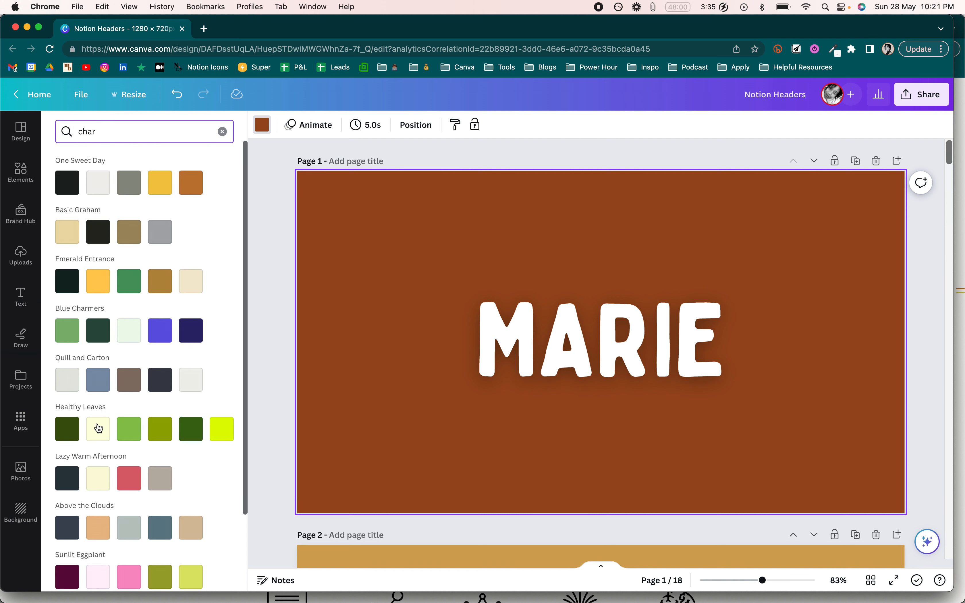
pyautogui.scroll(-3, 99, 429)
pyautogui.scroll(3, 98, 425)
pyautogui.press('super+a')
pyautogui.write('gr')
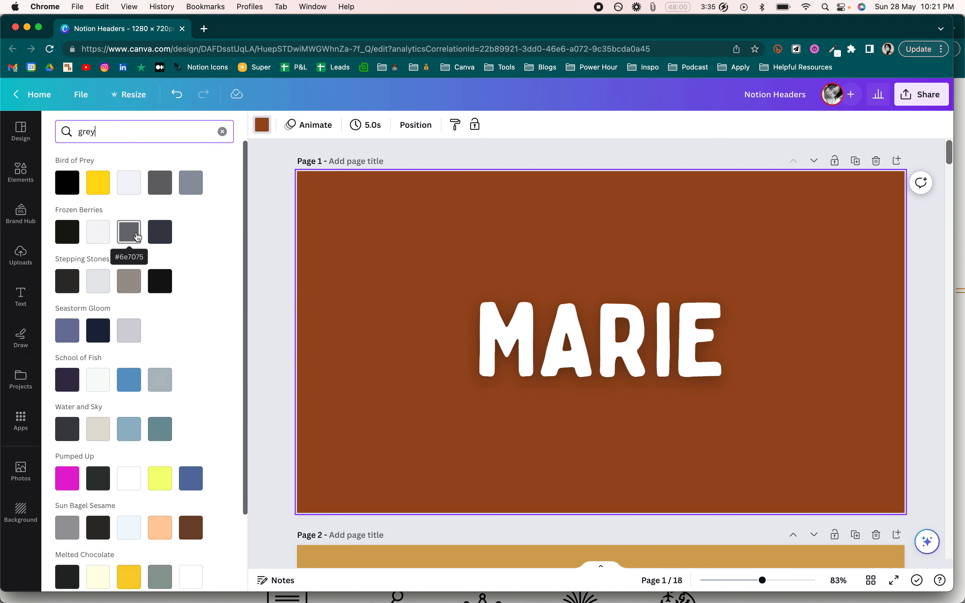
pyautogui.click(67, 280)
pyautogui.click(933, 225)
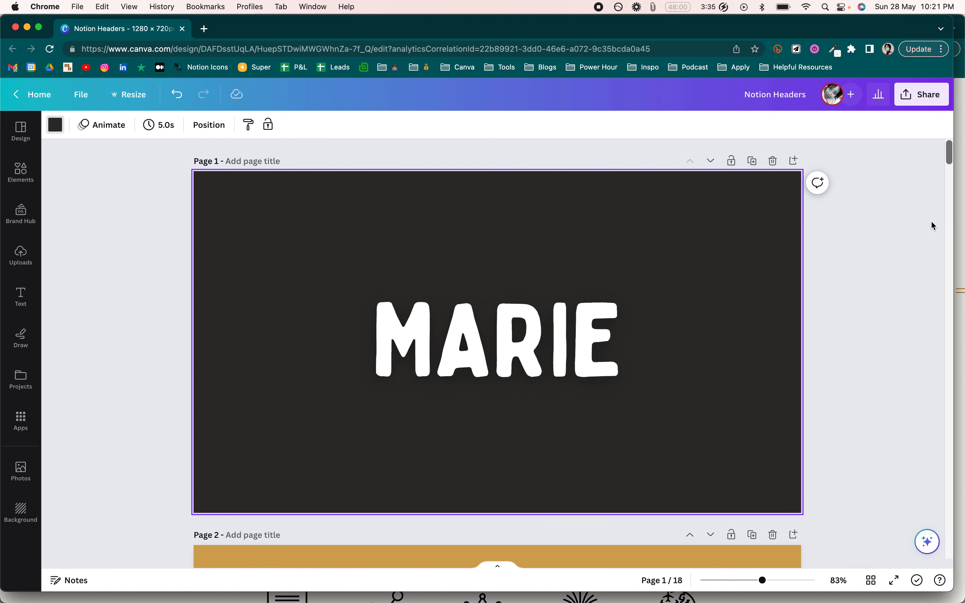
# Step: Set up a PNG download of only the current page, Page 1
pyautogui.click(938, 103)
pyautogui.click(850, 383)
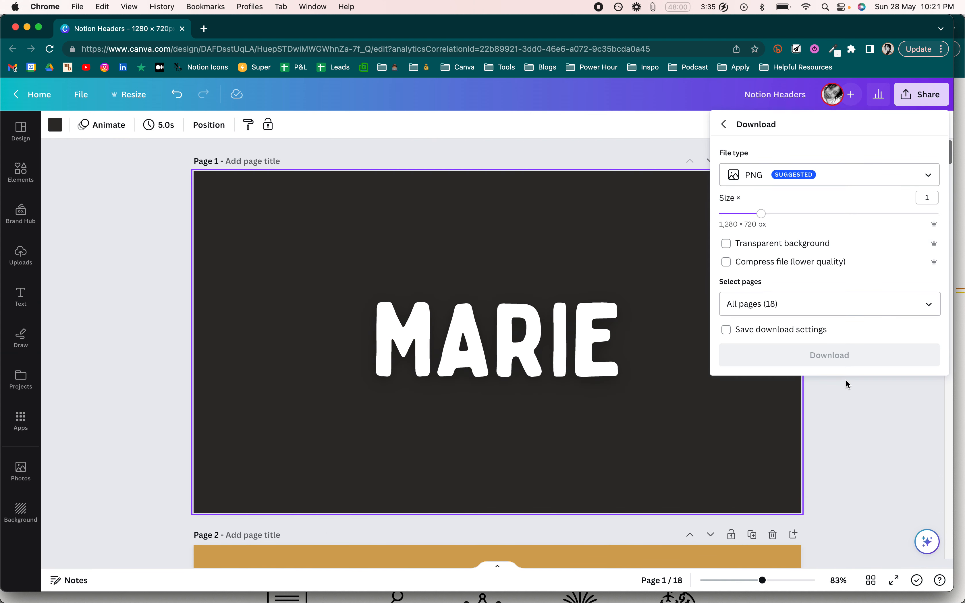
pyautogui.click(821, 304)
pyautogui.click(820, 338)
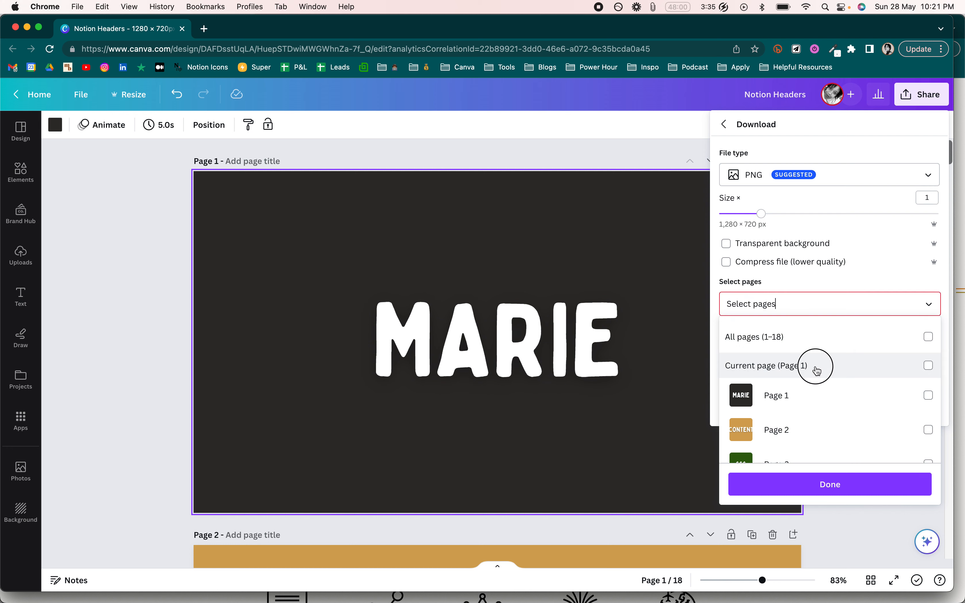
pyautogui.click(816, 368)
pyautogui.click(806, 481)
# Step: Switch back to Notion and go to the Today's Action table of the Business HQ page
pyautogui.press('super+Tab')
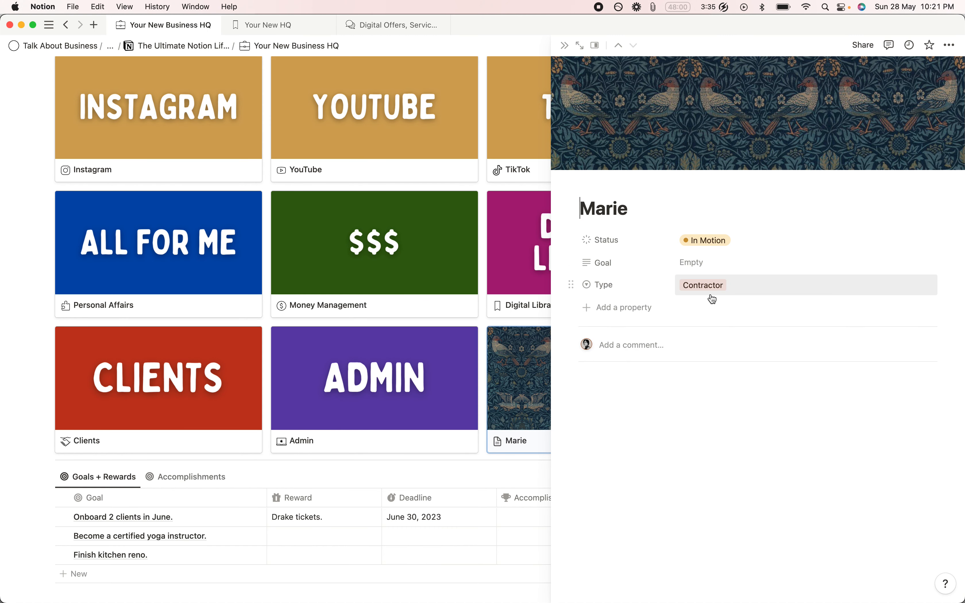
pyautogui.scroll(6, 537, 248)
pyautogui.scroll(2, 538, 248)
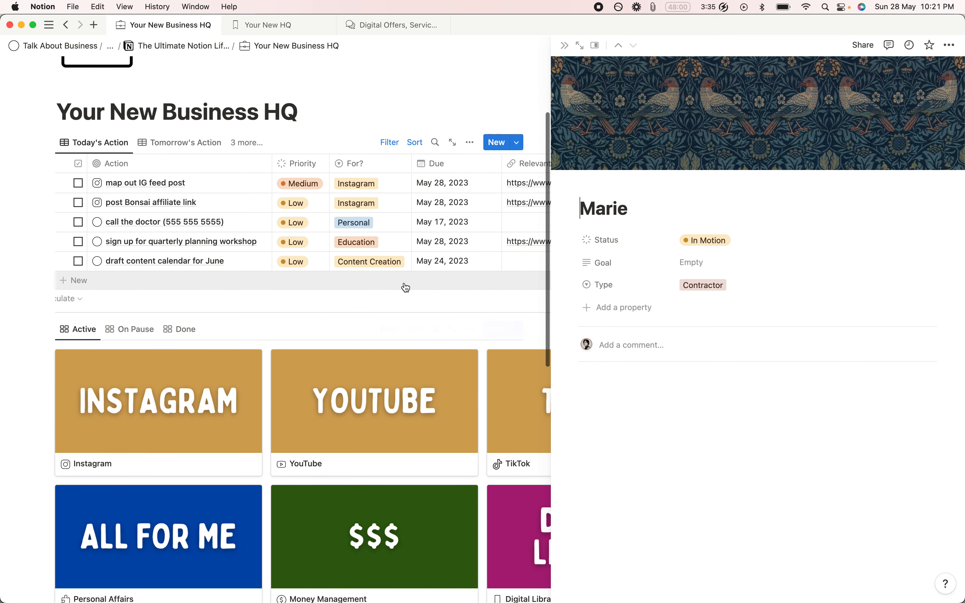
pyautogui.click(392, 286)
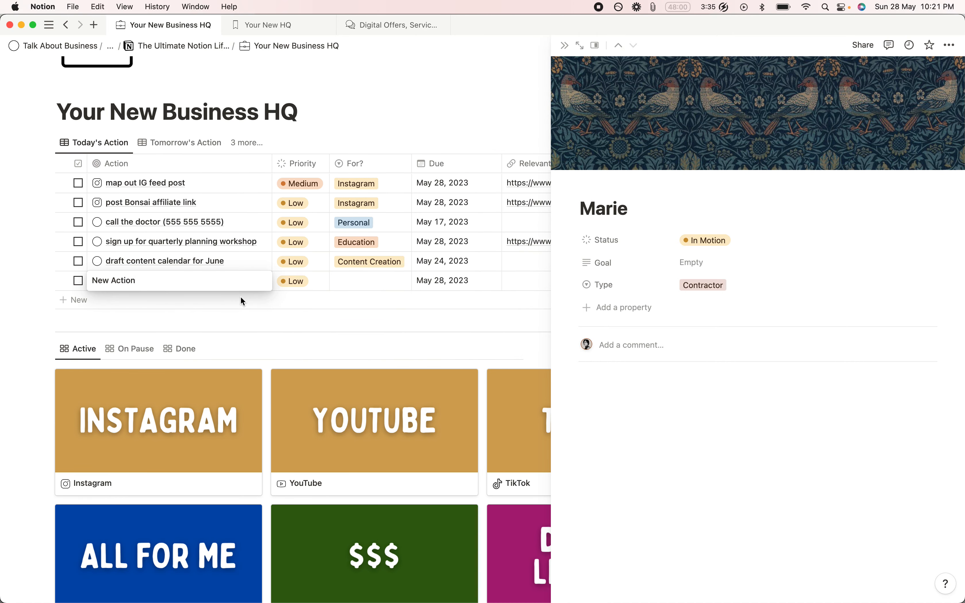
pyautogui.press('Return')
pyautogui.click(49, 280)
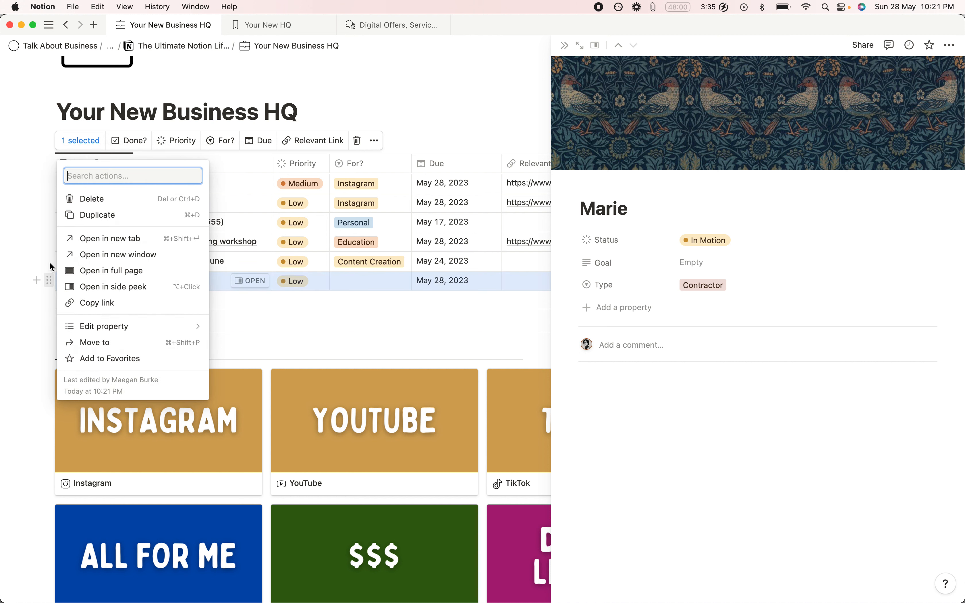
pyautogui.click(89, 206)
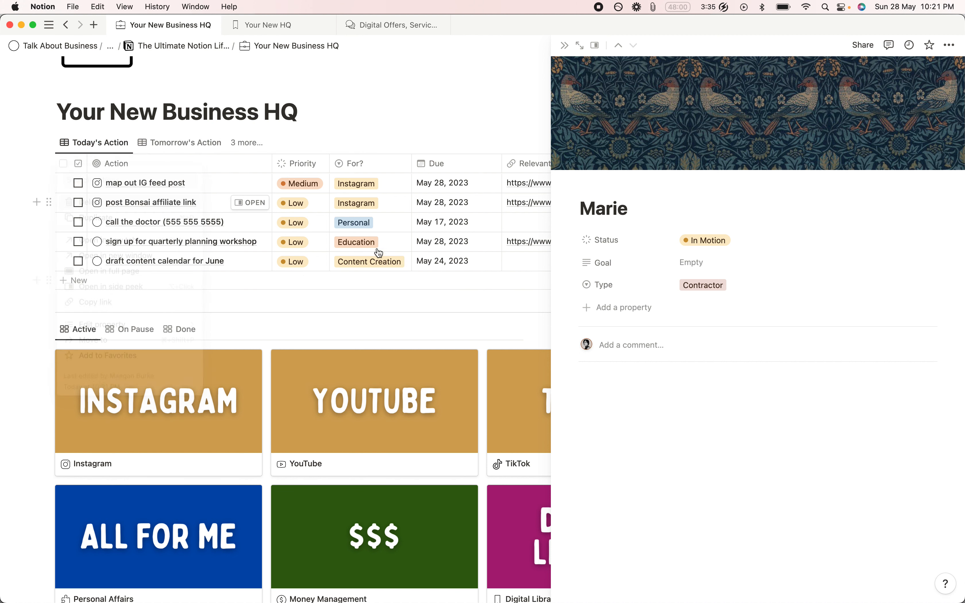
# Step: Replace the For? tag of the quarterly planning workshop action with a new option named after the contractor
pyautogui.click(396, 243)
pyautogui.write('Mare')
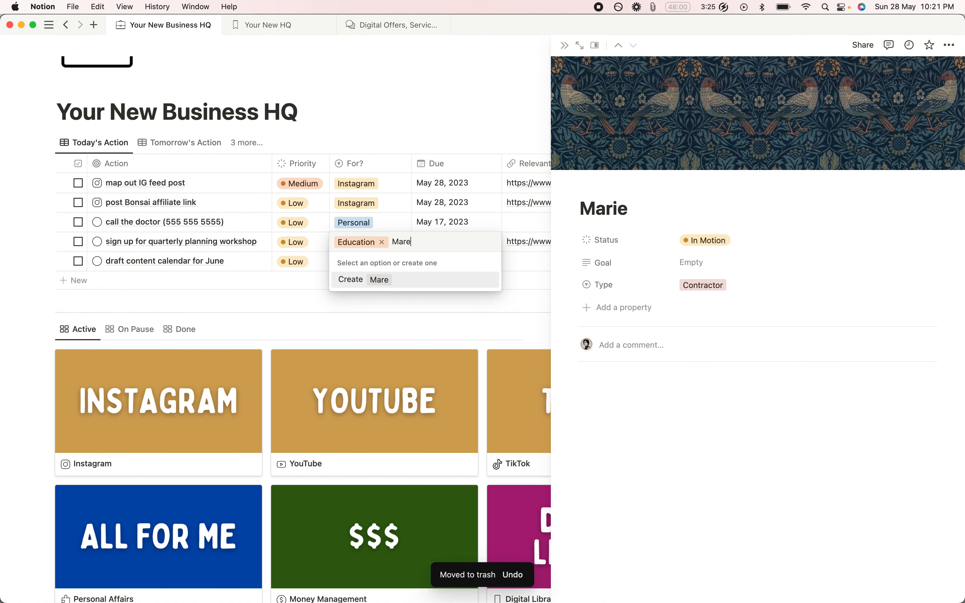
pyautogui.press('Return')
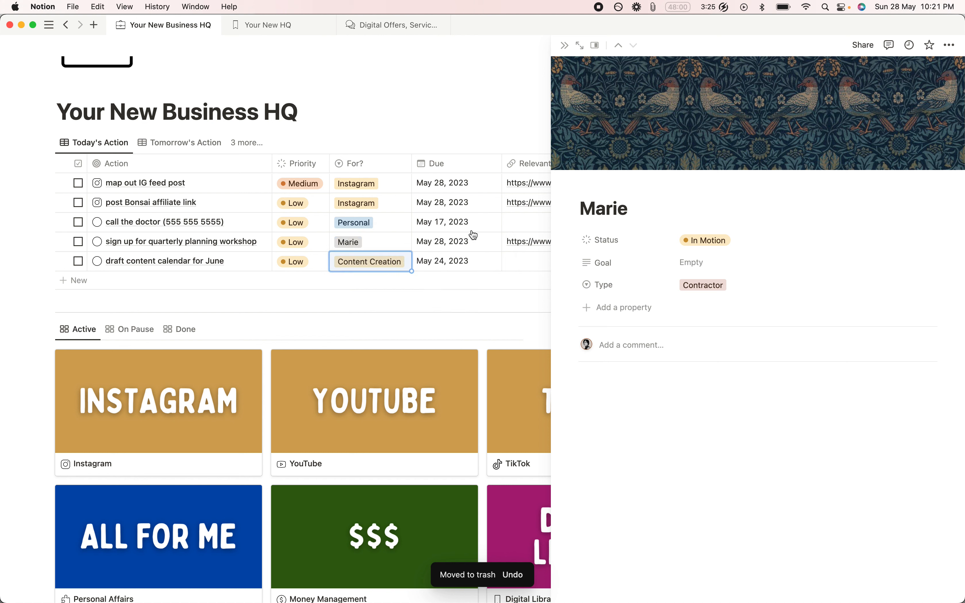
# Step: Set the quarterly planning workshop action's For? tag back to Education and remove the contractor option from the list
pyautogui.click(383, 243)
pyautogui.click(490, 441)
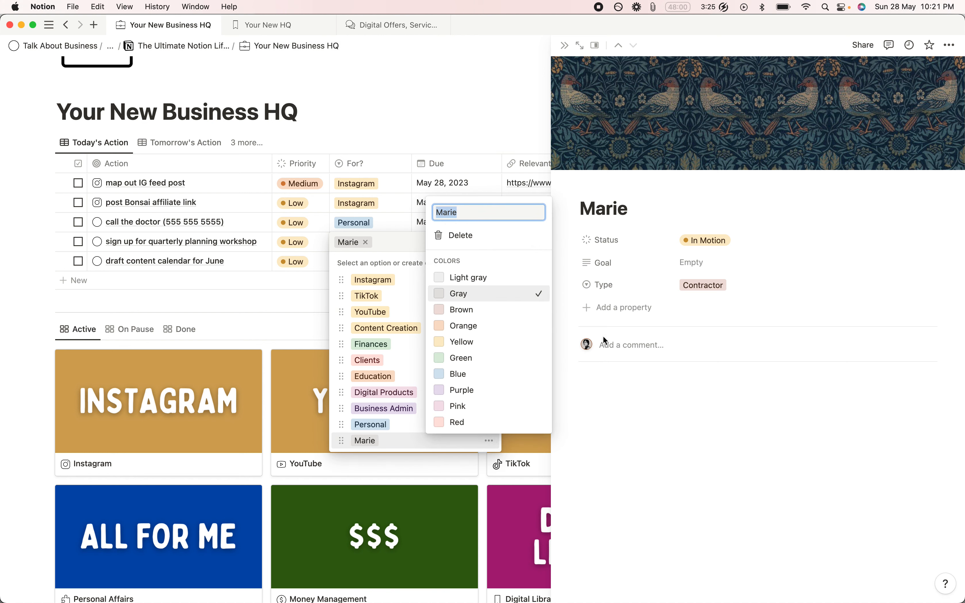
pyautogui.click(654, 479)
pyautogui.click(444, 103)
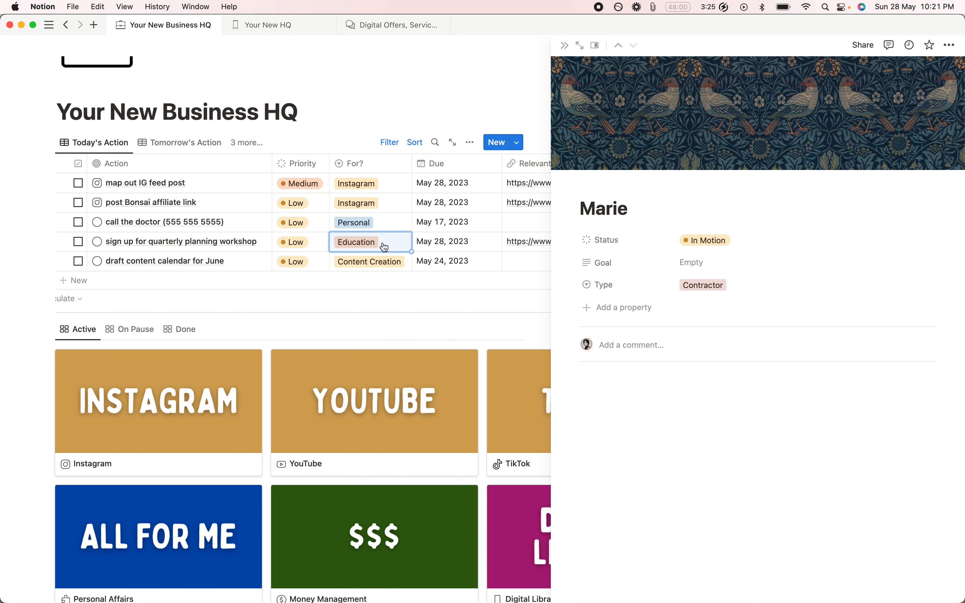
pyautogui.click(385, 247)
# Step: Add a new action named "explain how to post to IG" to the Today's Action table
pyautogui.click(253, 280)
pyautogui.click(253, 280)
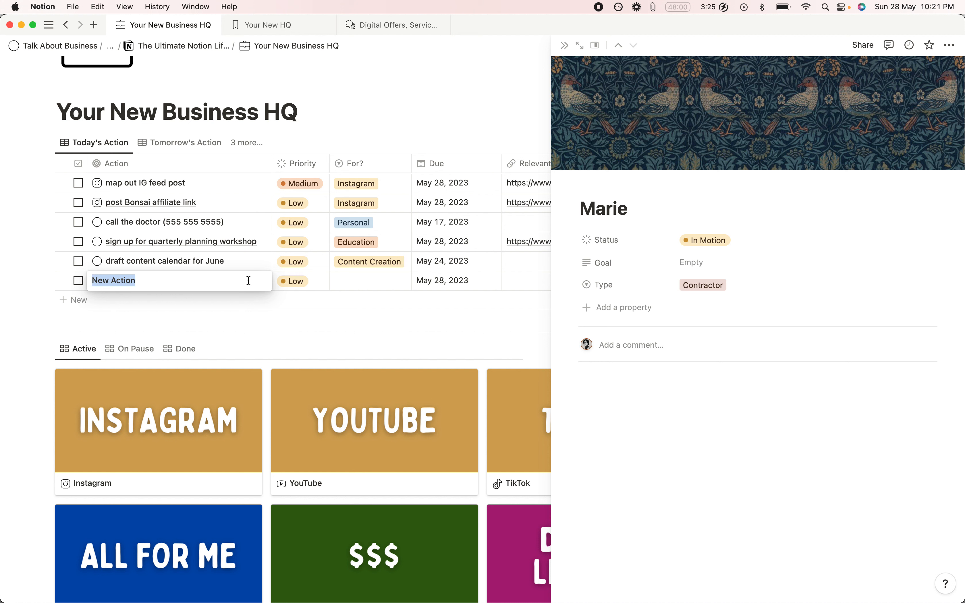
pyautogui.write('crea')
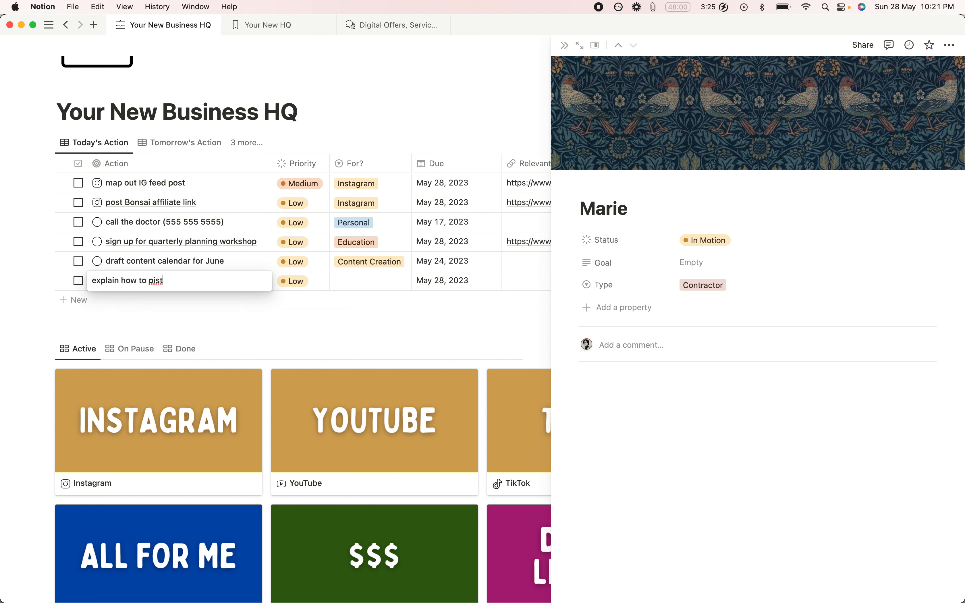
pyautogui.write('G')
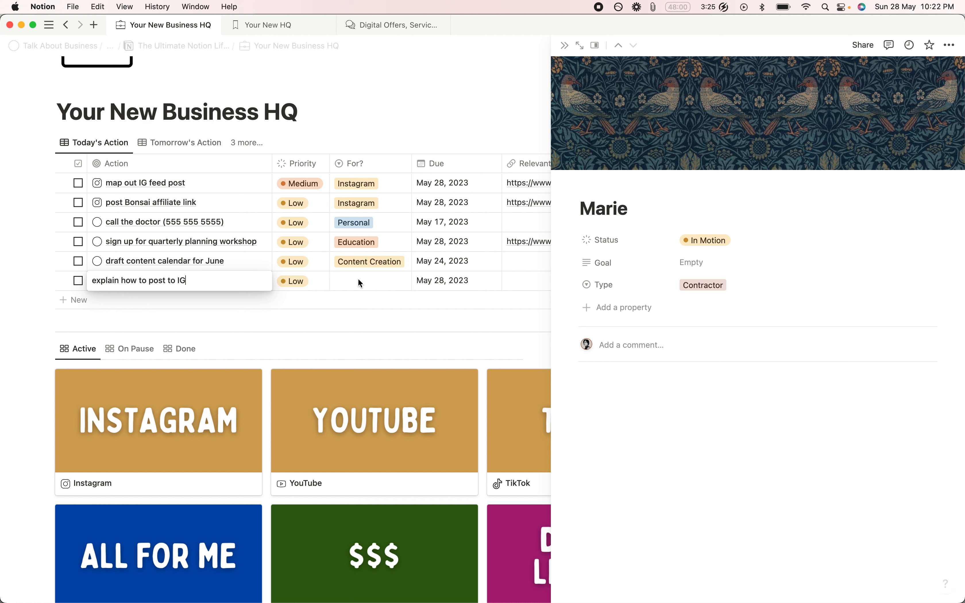
pyautogui.press('Escape')
# Step: Create a For? option named after the contractor and assign it to the new Instagram posting action
pyautogui.click(366, 284)
pyautogui.write('Ma')
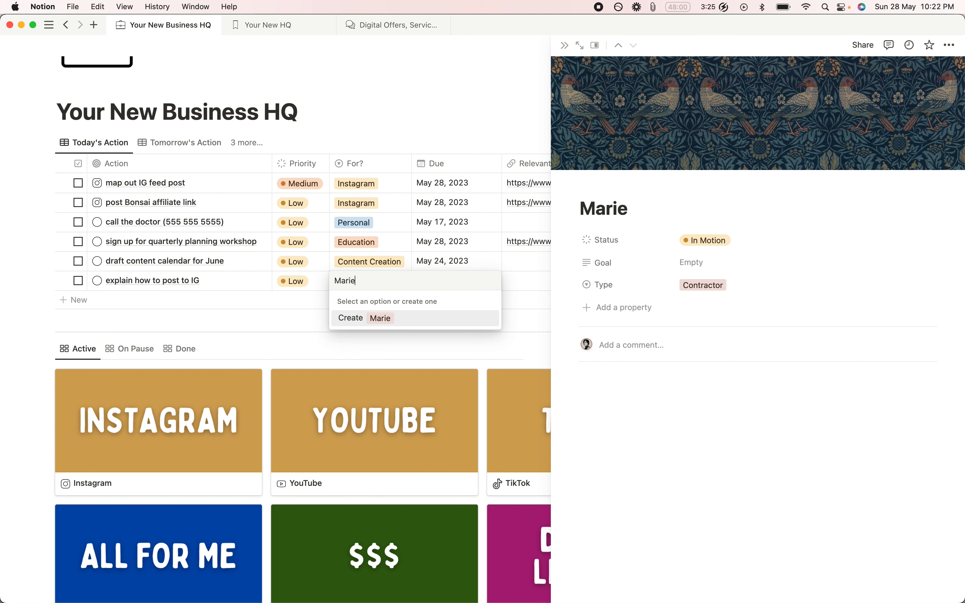
pyautogui.write('rie')
pyautogui.press('Return')
# Step: Change the color of the contractor's For? option to gray
pyautogui.click(387, 286)
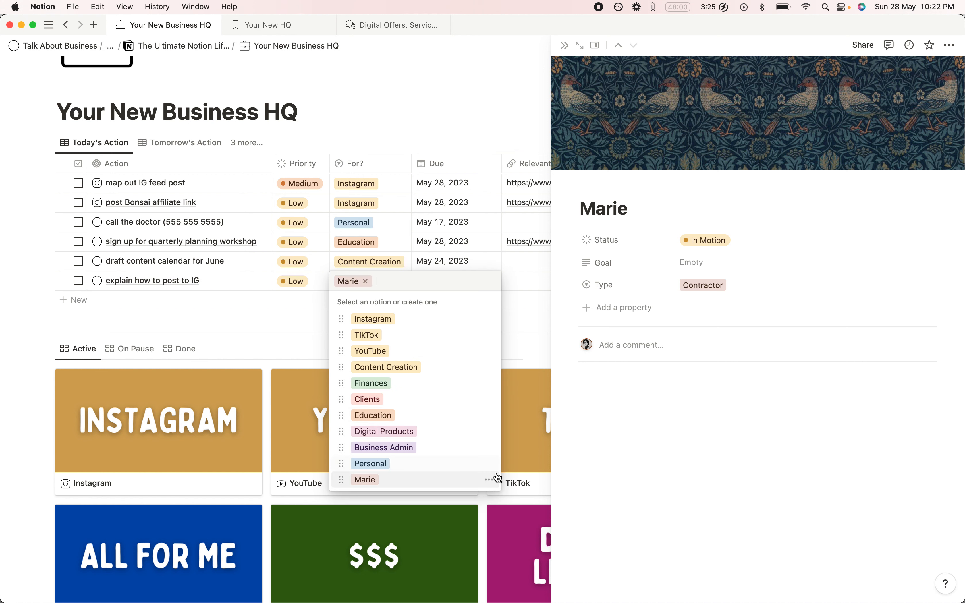
pyautogui.click(491, 479)
pyautogui.click(662, 384)
pyautogui.click(784, 194)
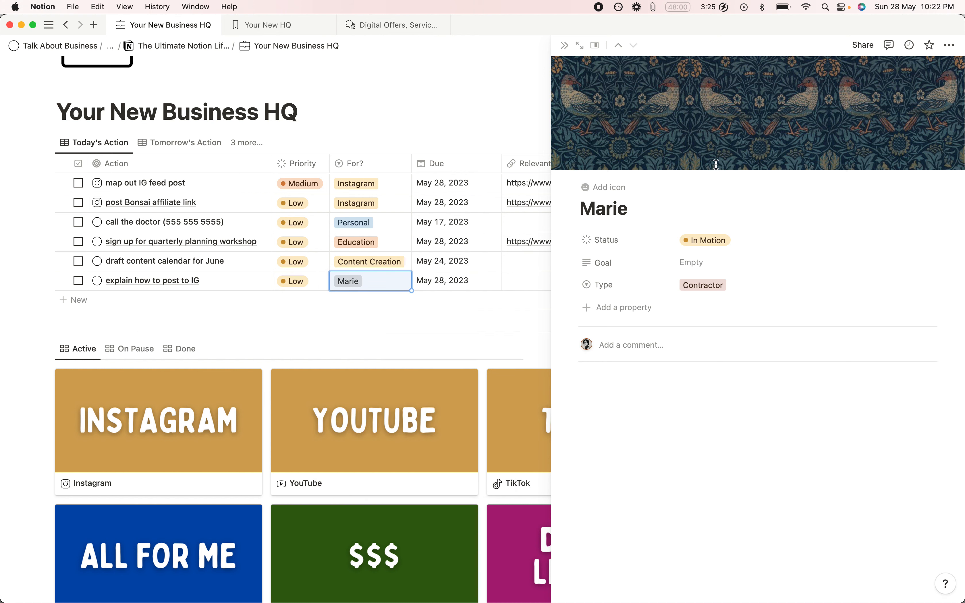
# Step: Upload Notion Headers (11).png from Downloads as the contractor page's cover
pyautogui.click(781, 164)
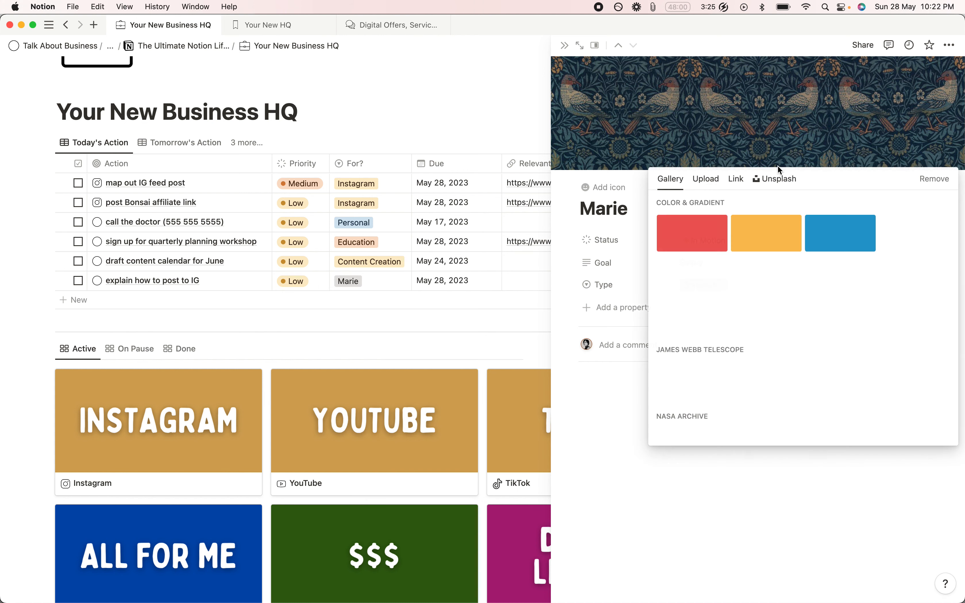
pyautogui.click(707, 180)
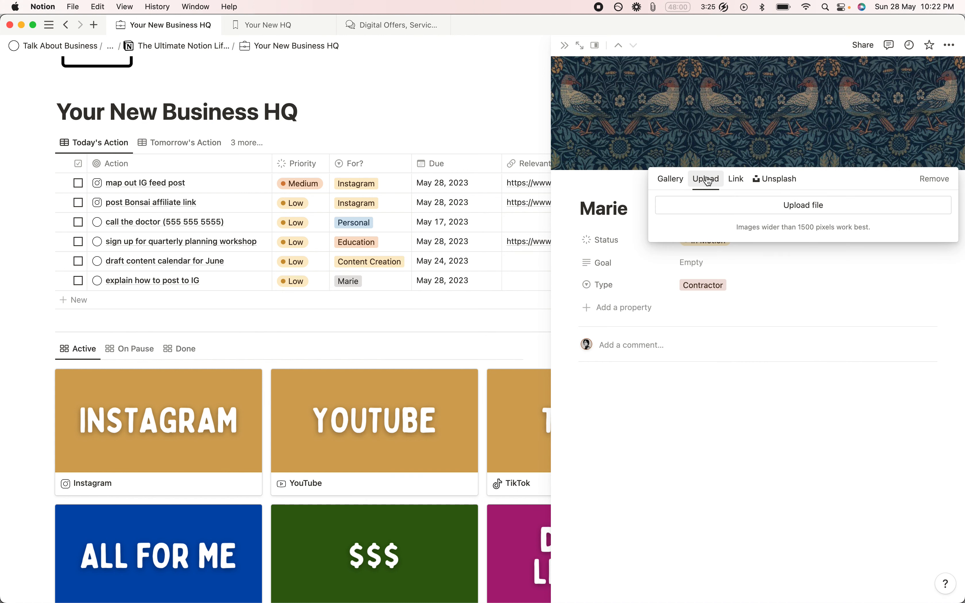
pyautogui.click(710, 215)
pyautogui.doubleClick(385, 239)
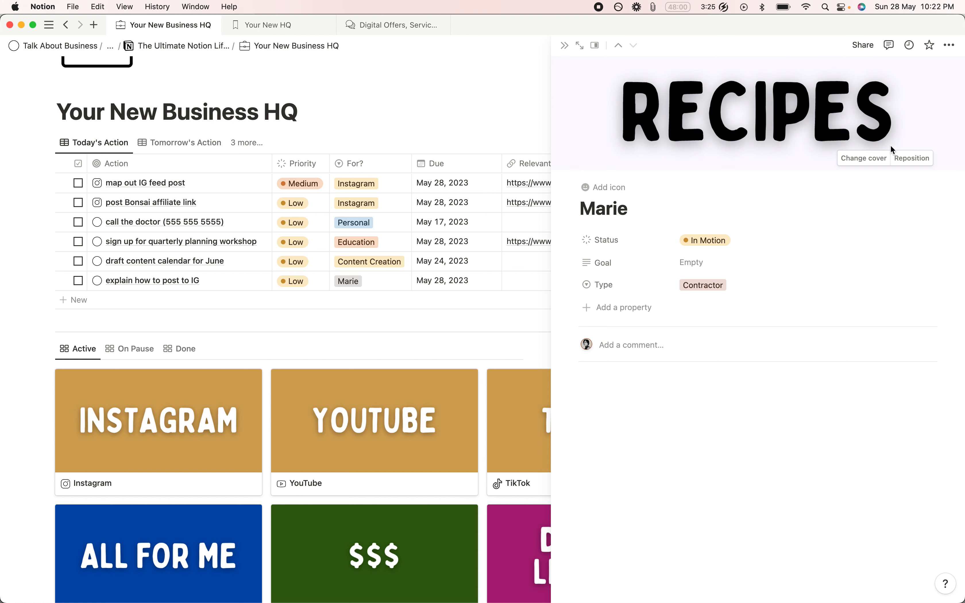
# Step: Open the upload options for a replacement cover, and switch to Canva to download Page 1 as a PNG
pyautogui.click(863, 158)
pyautogui.click(706, 179)
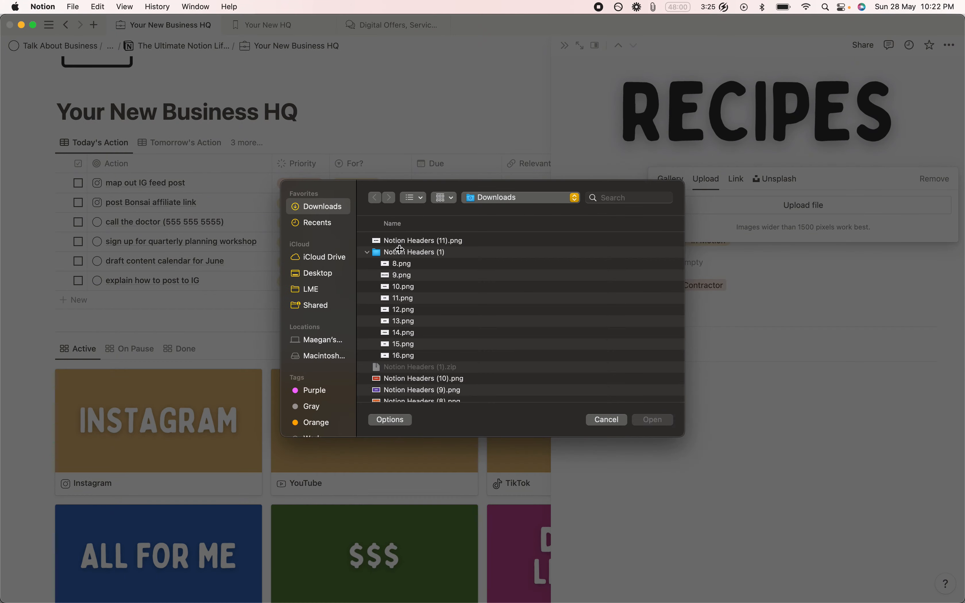
pyautogui.press('super+Tab')
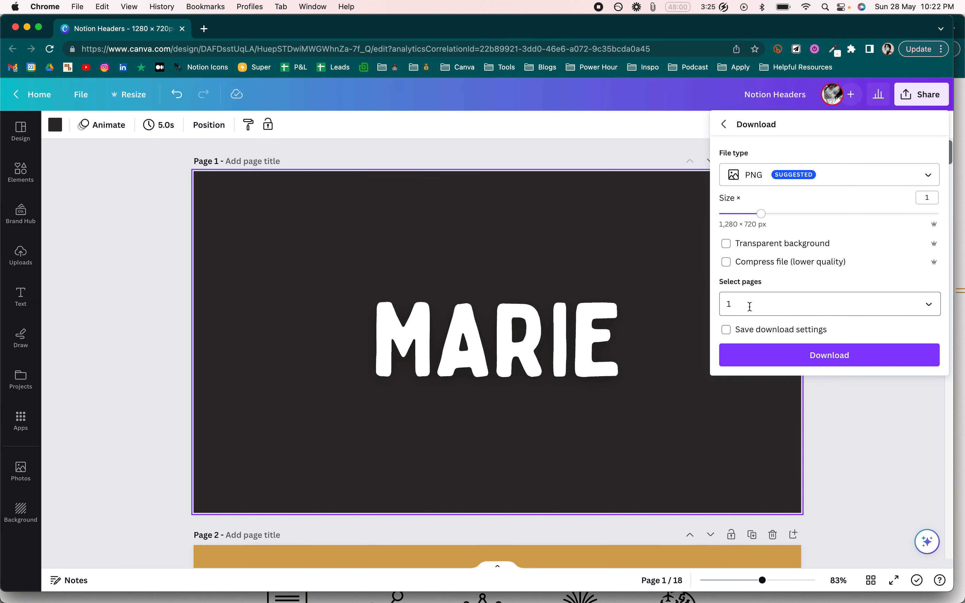
pyautogui.click(769, 354)
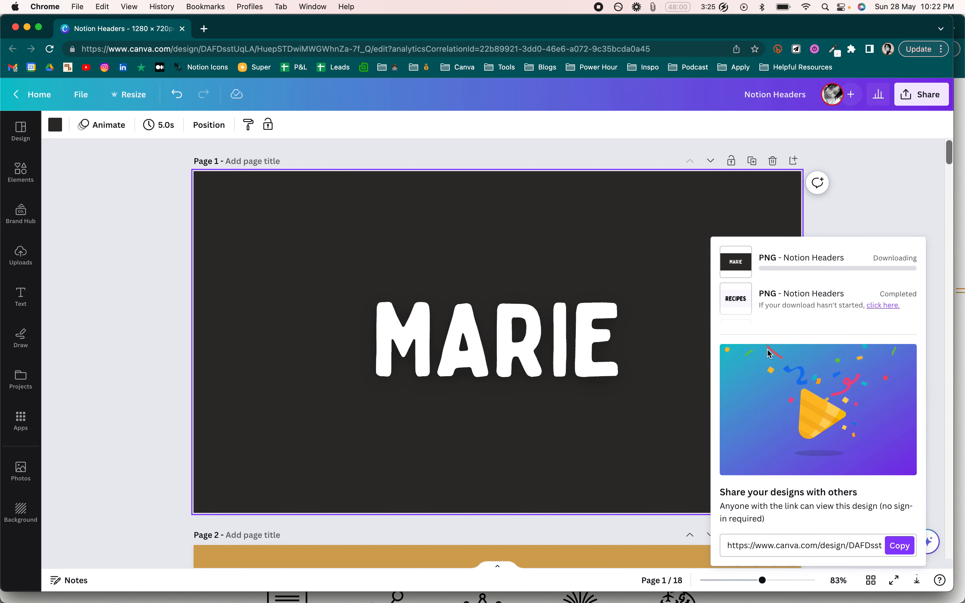
# Step: Switch back to Notion and upload the newly downloaded header image as the contractor page's cover
pyautogui.press('super+Tab')
pyautogui.click(438, 241)
pyautogui.click(652, 419)
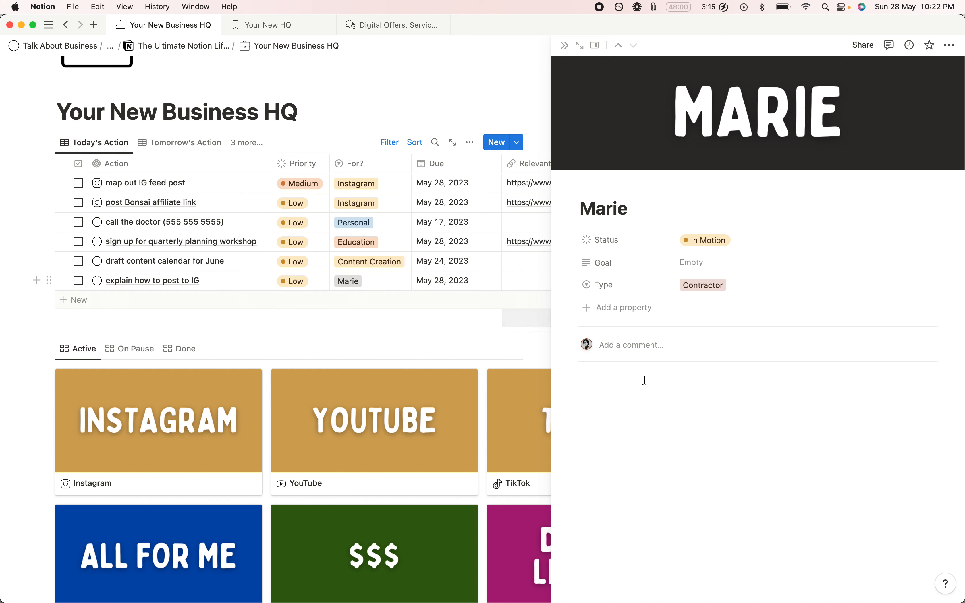
# Step: Show the All Action view of the actions table and copy the link to that view
pyautogui.click(244, 148)
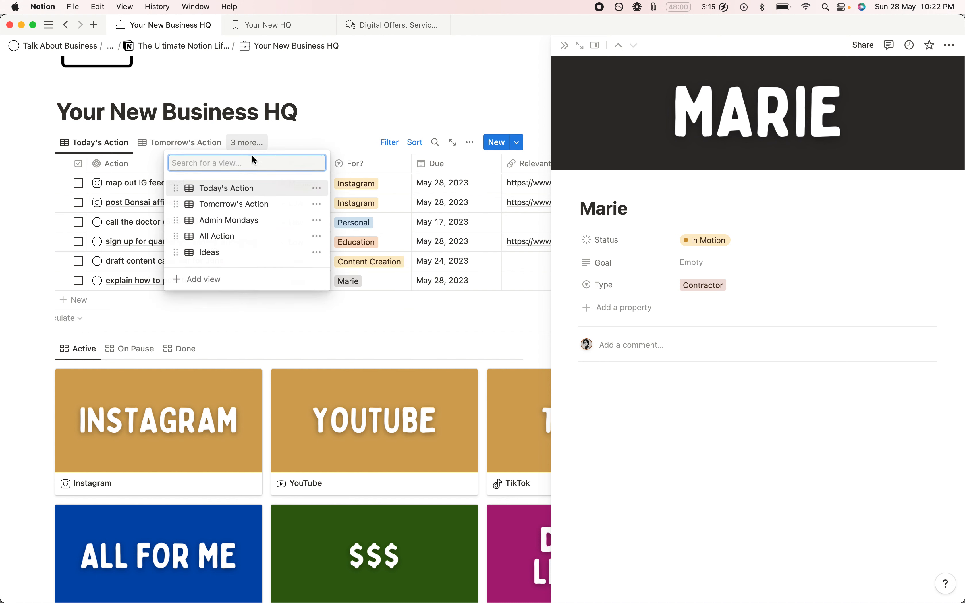
pyautogui.click(248, 237)
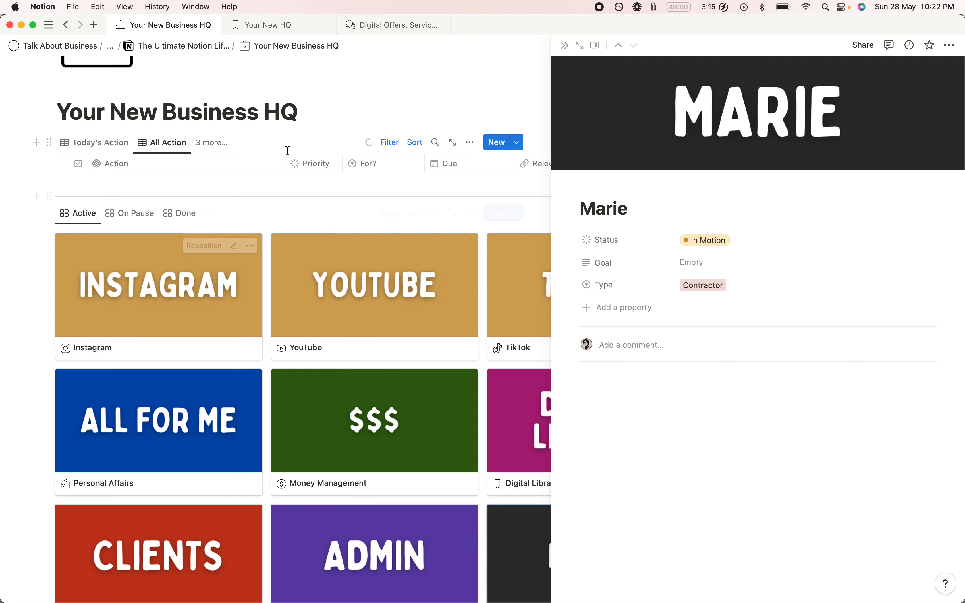
pyautogui.click(173, 142)
pyautogui.click(198, 207)
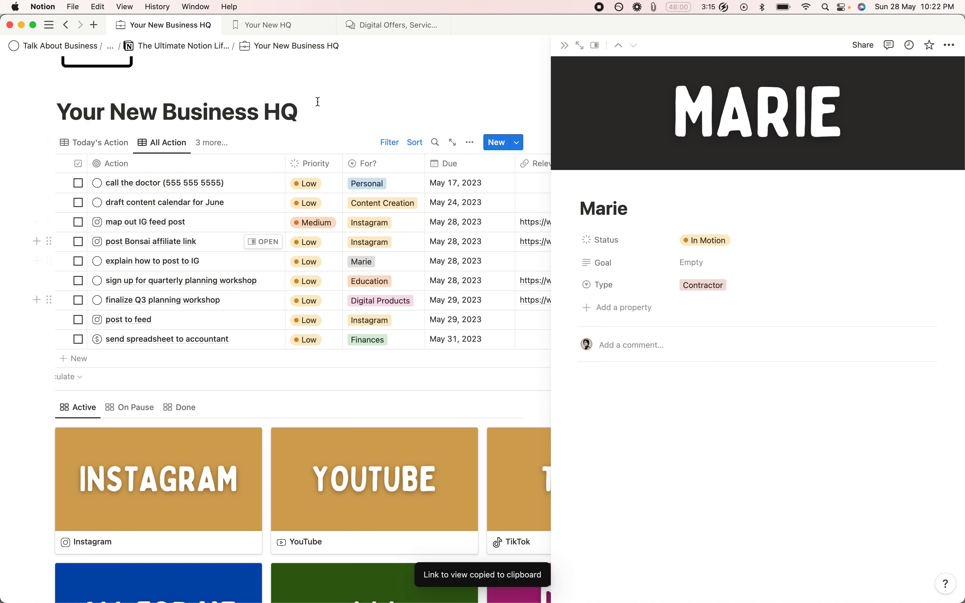
# Step: Paste the copied view link into the contractor page's body and create a linked view of the database from it
pyautogui.click(586, 378)
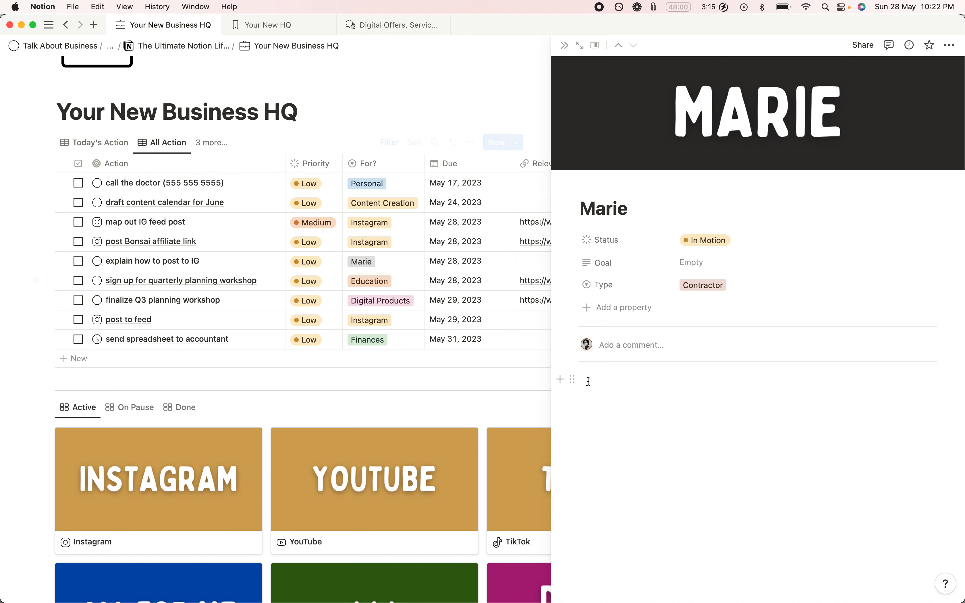
pyautogui.press('super+v')
pyautogui.click(808, 411)
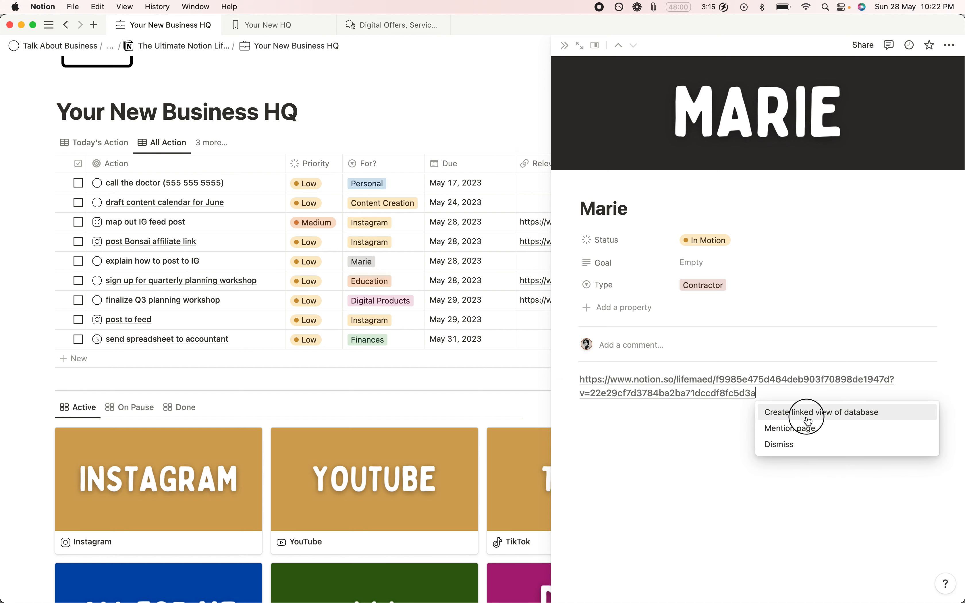
pyautogui.click(842, 429)
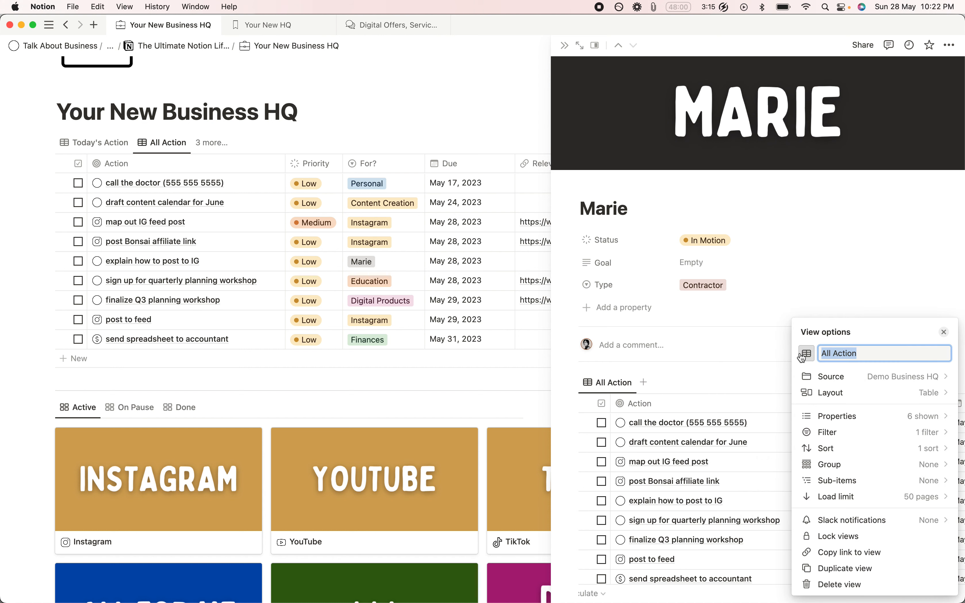
# Step: Rename the linked view to "For" followed by the contractor's first name
pyautogui.write('Marie')
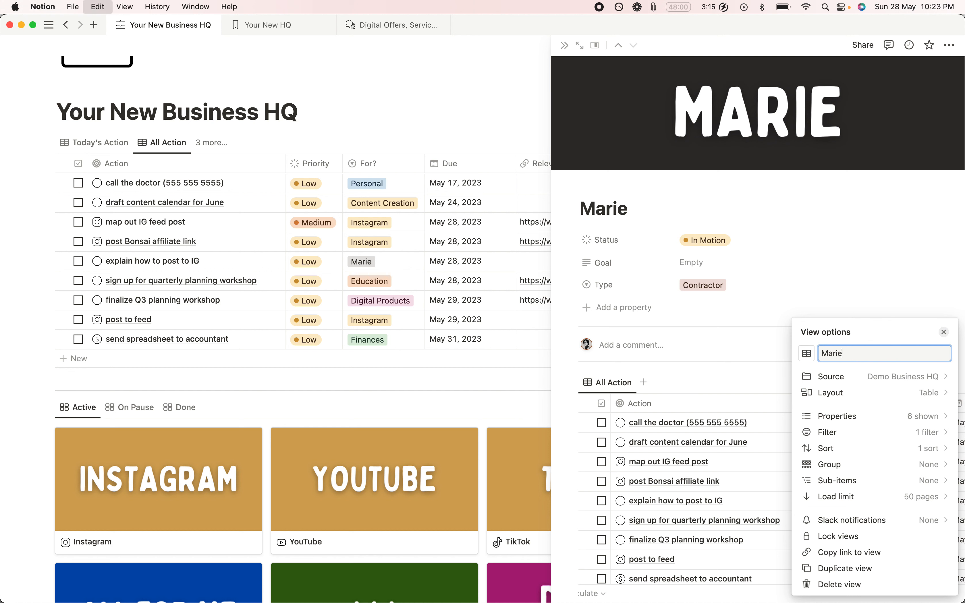
pyautogui.press('super+a')
pyautogui.write('Fo')
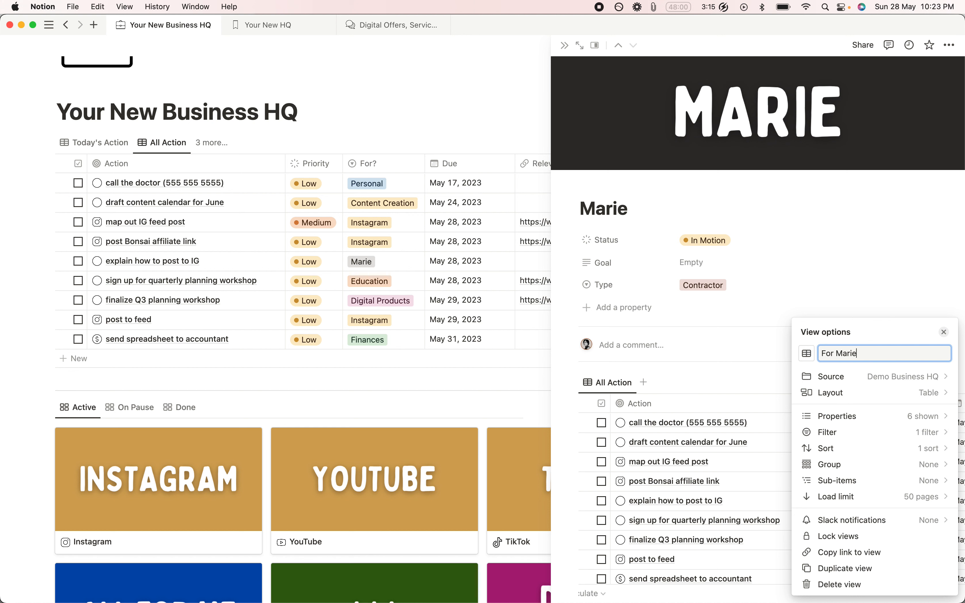
pyautogui.press('Escape')
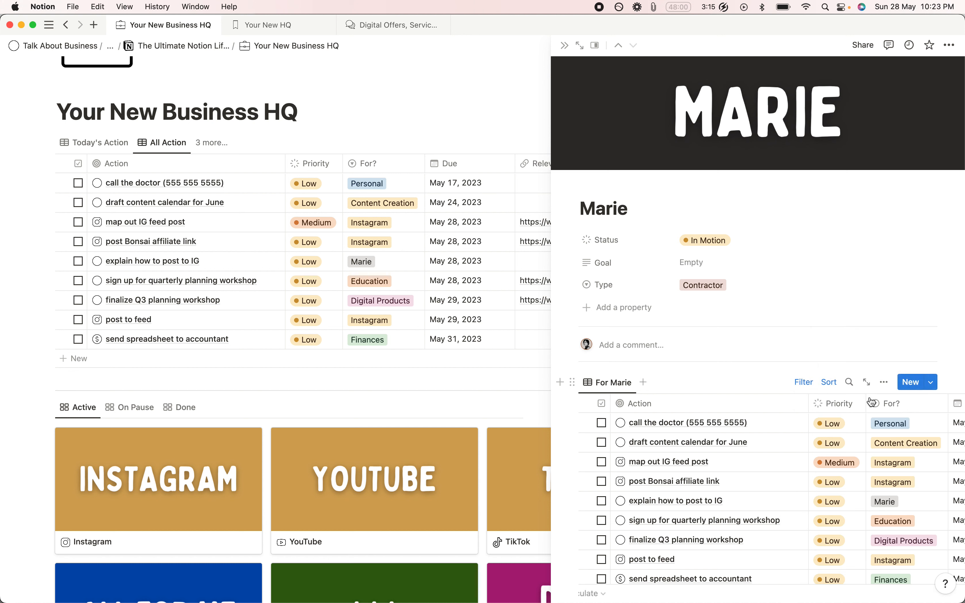
# Step: Filter the linked view by the contractor's For? option, save the filter for everyone and collapse the filter bar
pyautogui.click(804, 382)
pyautogui.click(763, 409)
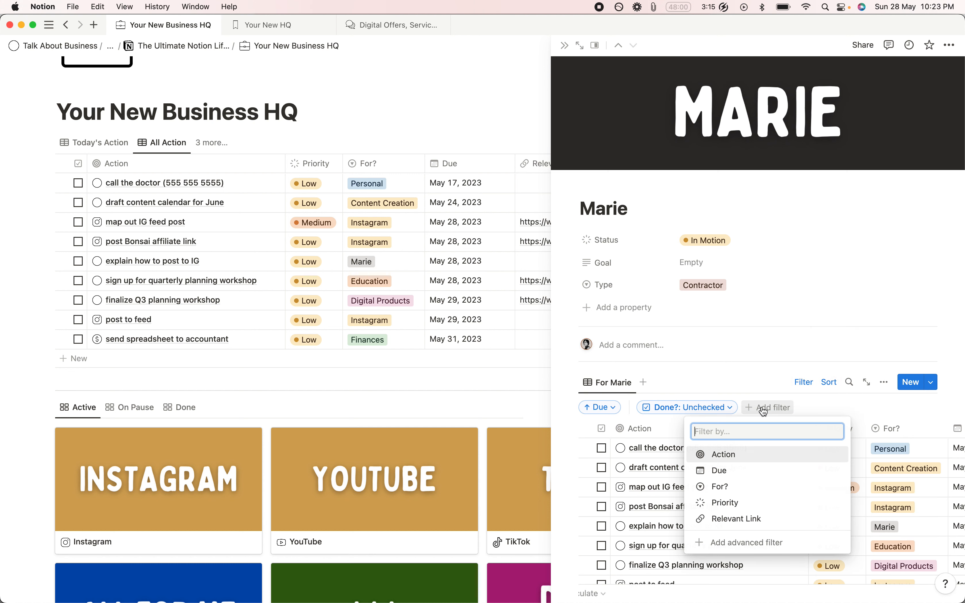
pyautogui.click(724, 486)
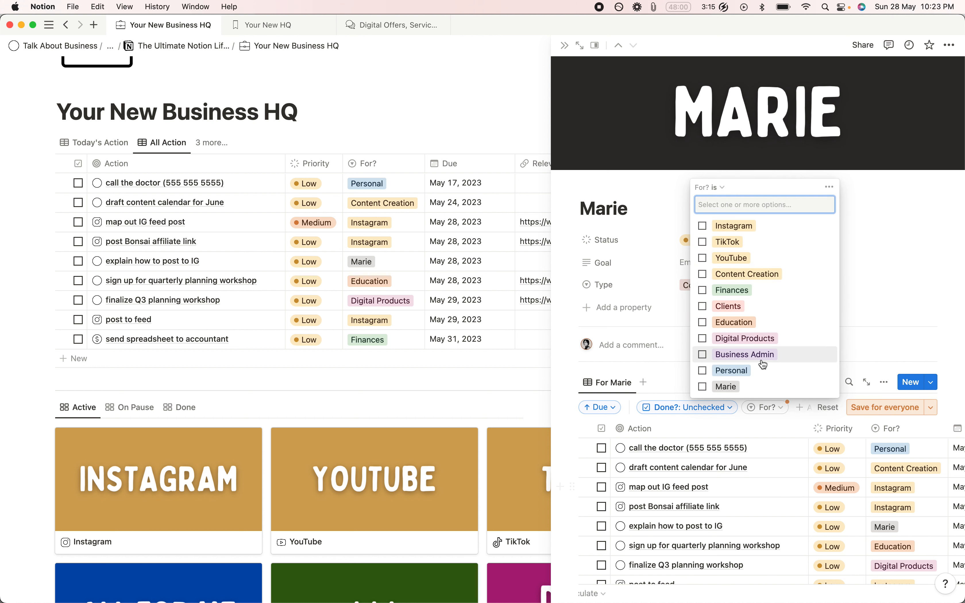
pyautogui.click(754, 384)
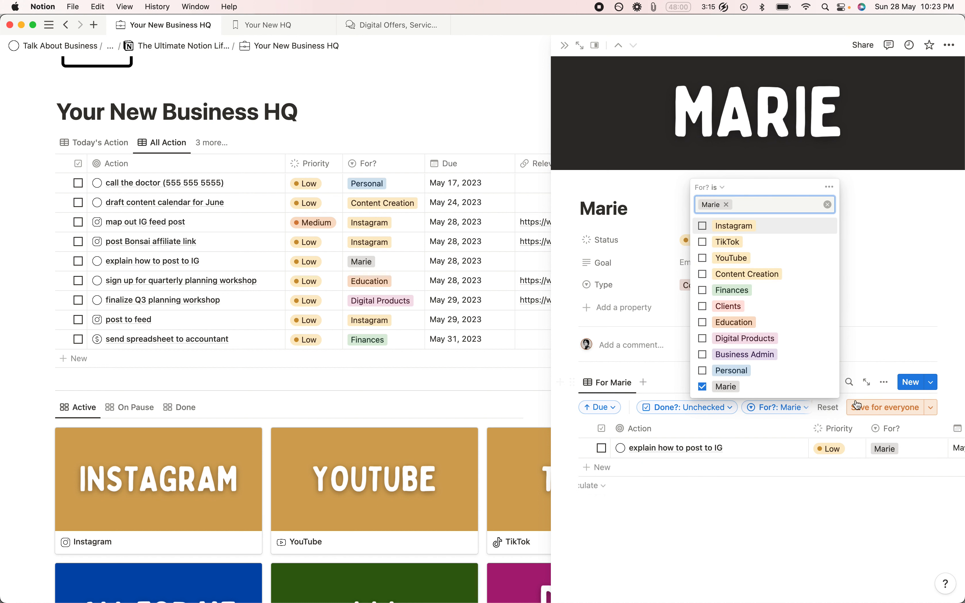
pyautogui.click(867, 407)
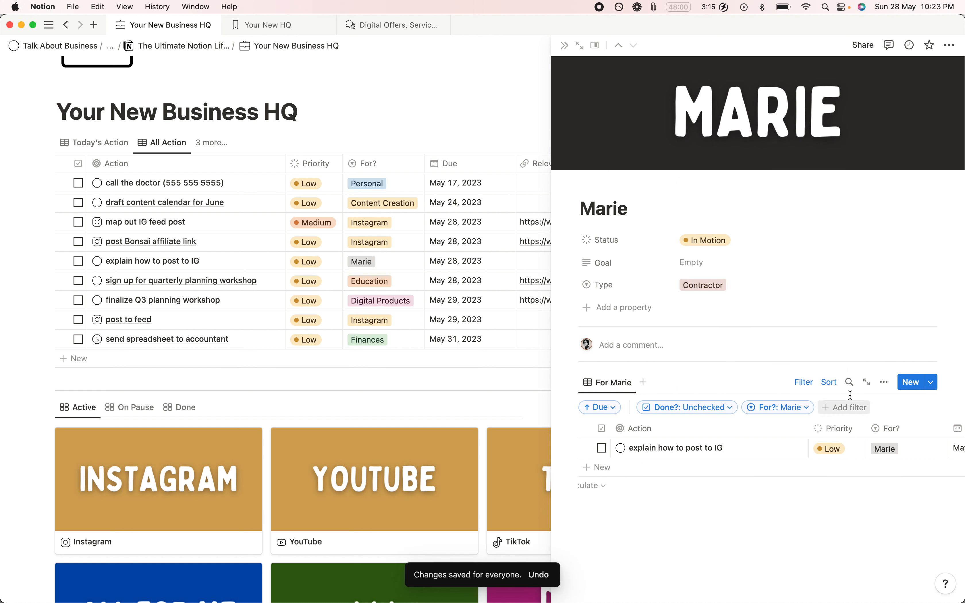
pyautogui.click(806, 387)
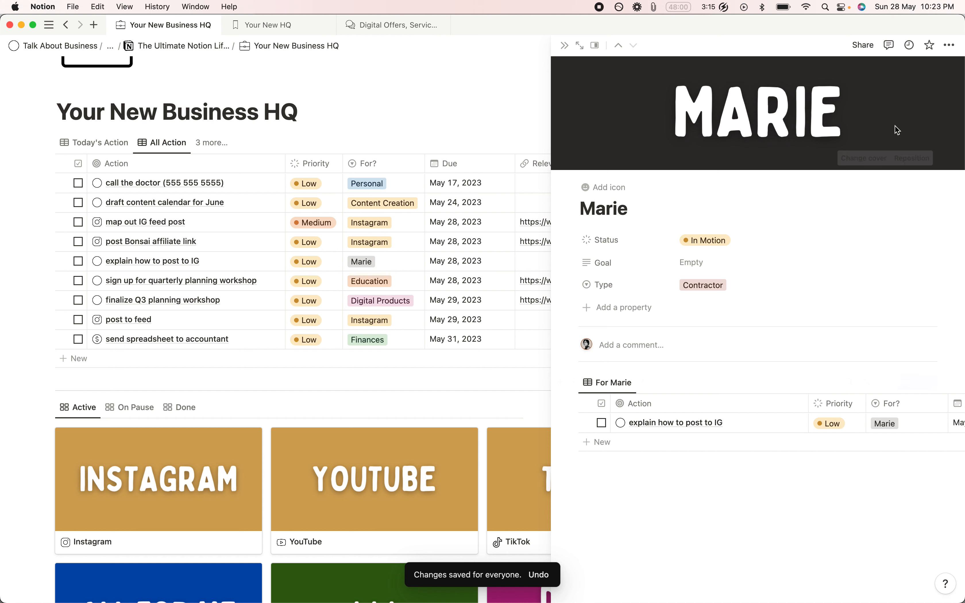
# Step: Turn on Full width for the contractor's page
pyautogui.click(950, 45)
pyautogui.click(941, 144)
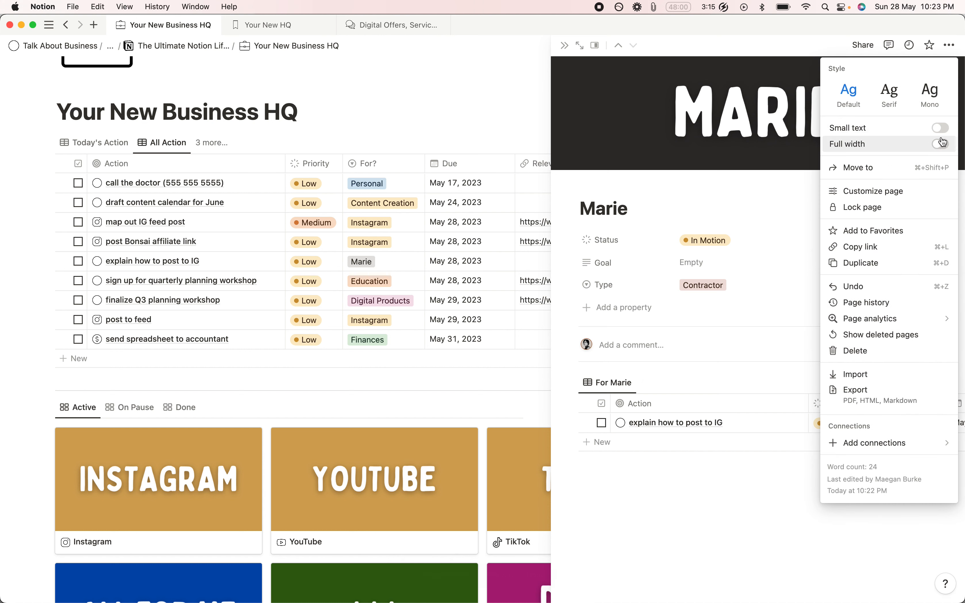
pyautogui.click(735, 486)
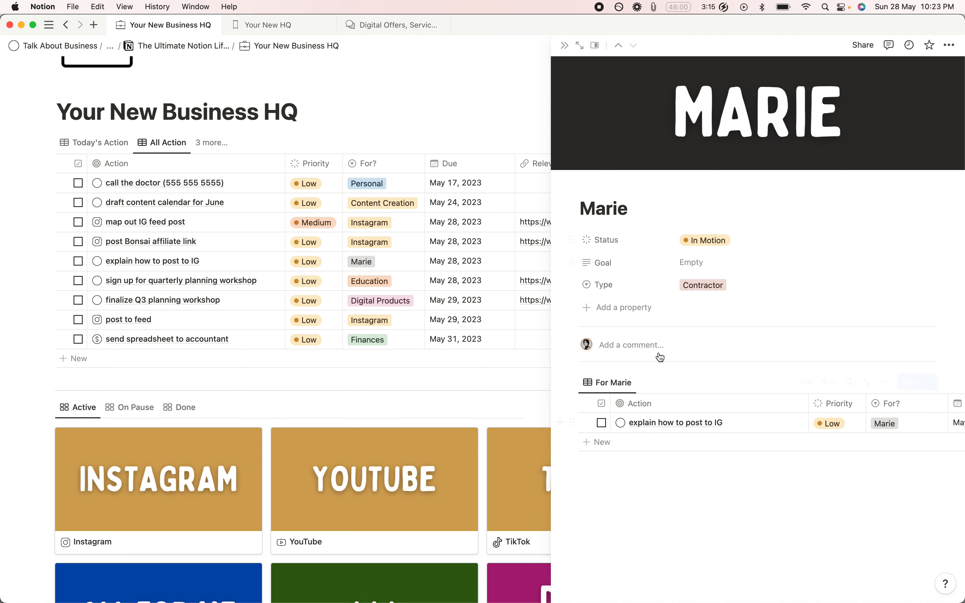
# Step: Switch the contractor's page from side peek to center peek, and open it as a full page
pyautogui.click(595, 45)
pyautogui.click(600, 81)
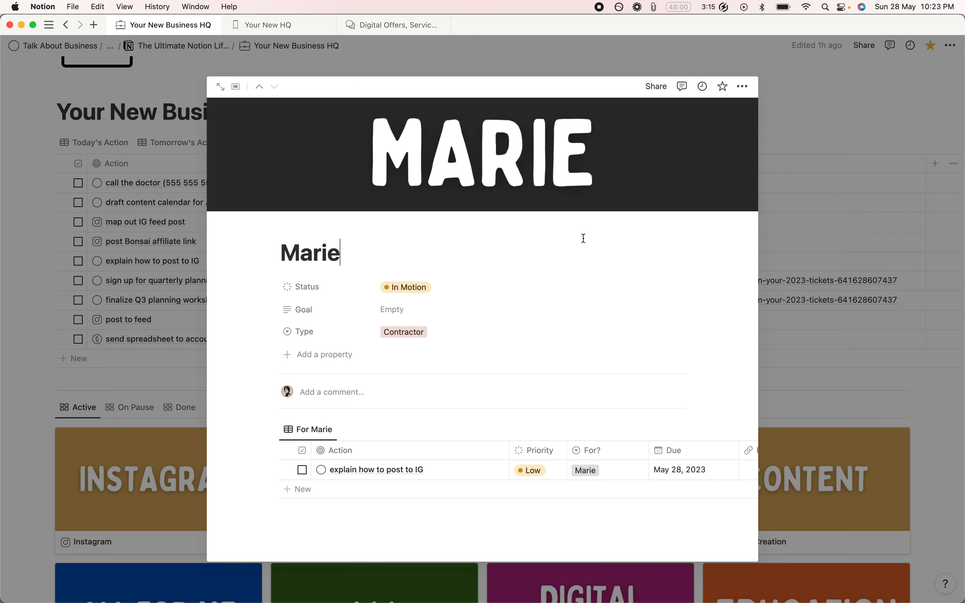
pyautogui.click(236, 86)
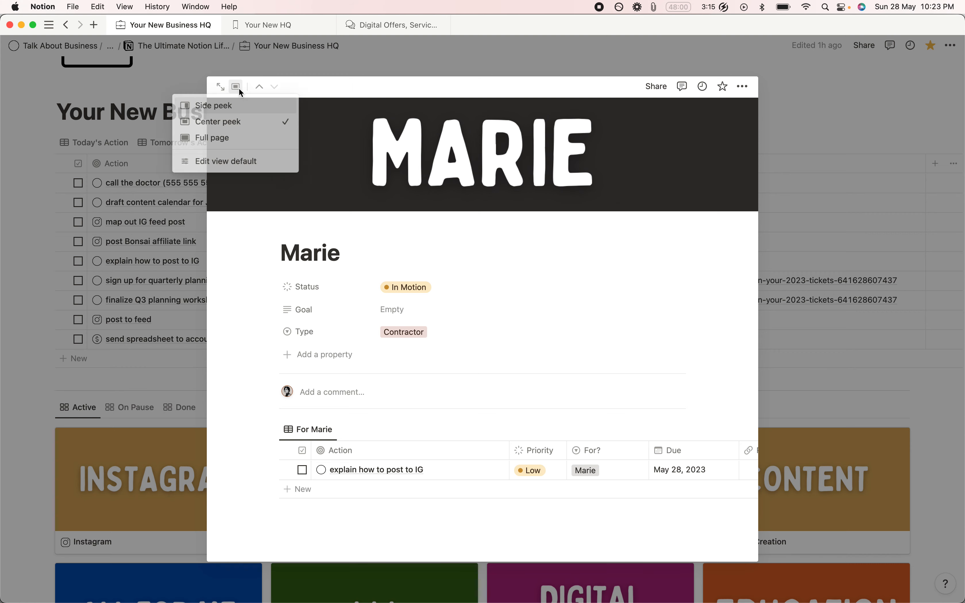
pyautogui.click(248, 140)
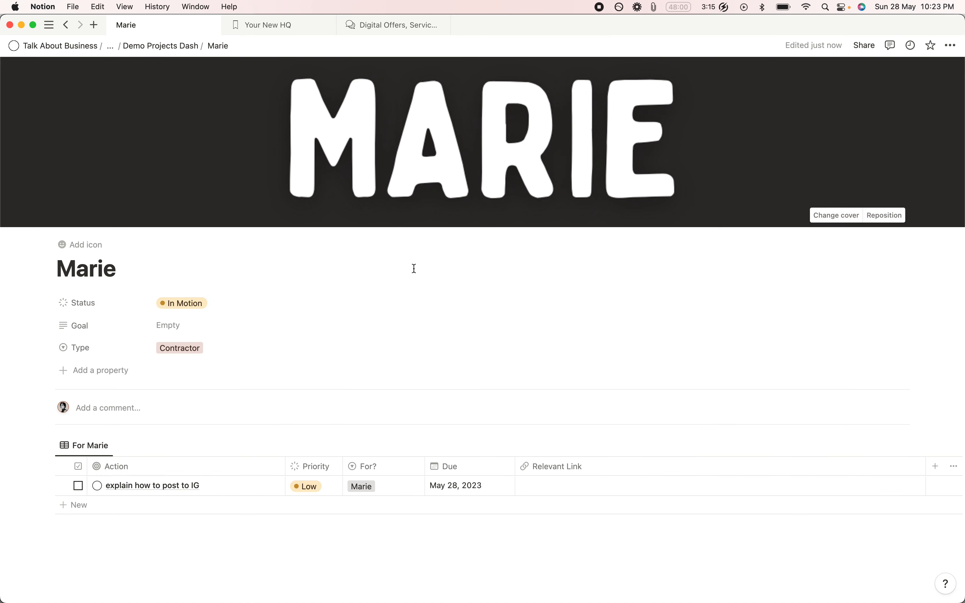
# Step: Turn off Full width for the contractor's page
pyautogui.click(950, 45)
pyautogui.click(941, 145)
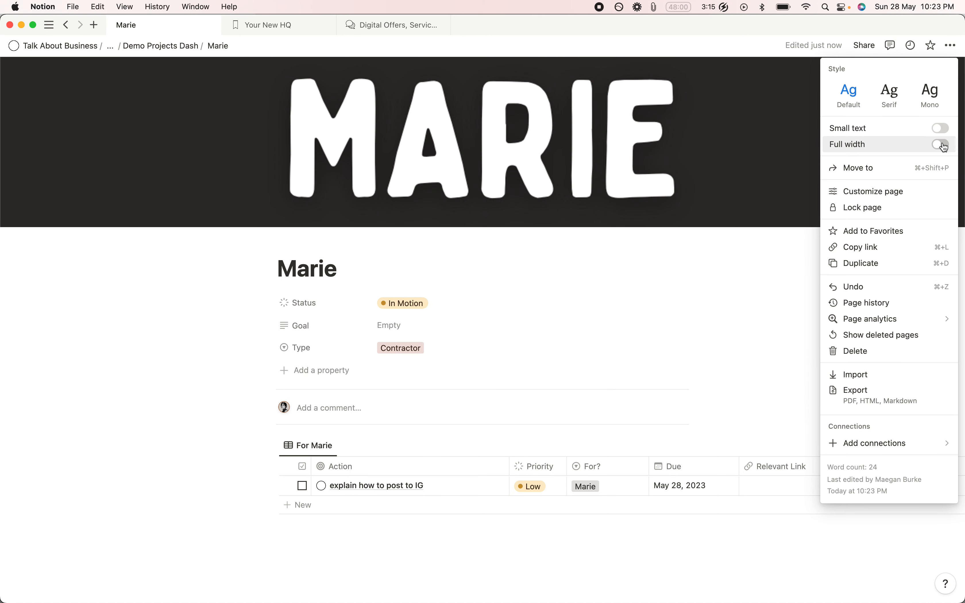
# Step: Turn Full width back on for the contractor's page and review the page layout
pyautogui.click(941, 145)
pyautogui.click(698, 305)
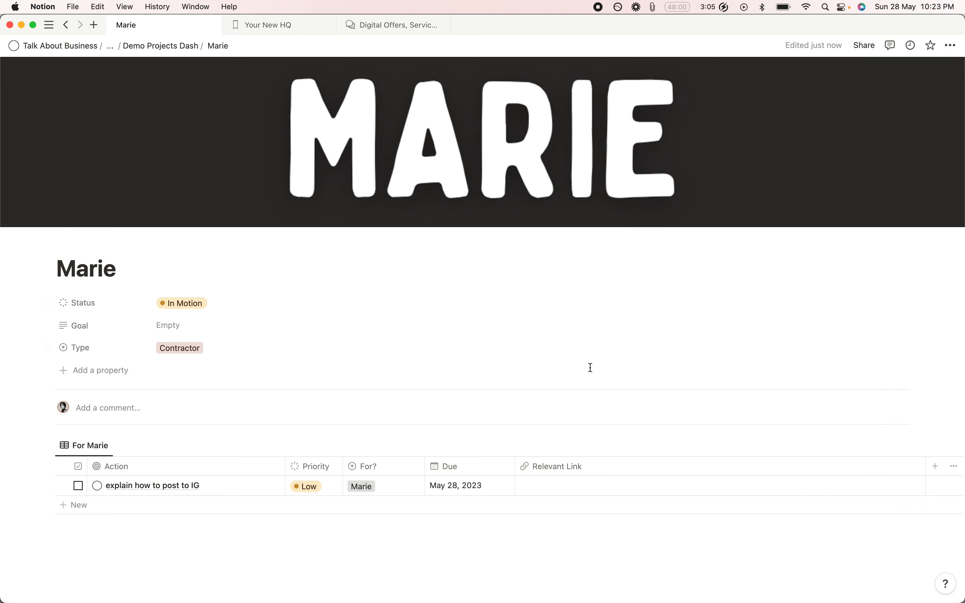
pyautogui.scroll(-3, 590, 369)
pyautogui.scroll(4, 431, 441)
pyautogui.scroll(-3, 435, 442)
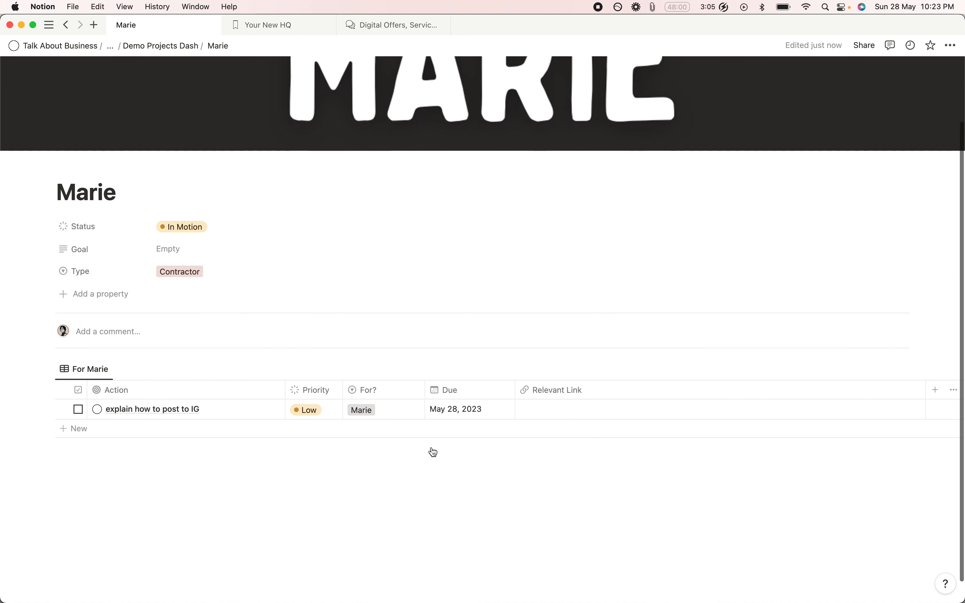
pyautogui.click(385, 489)
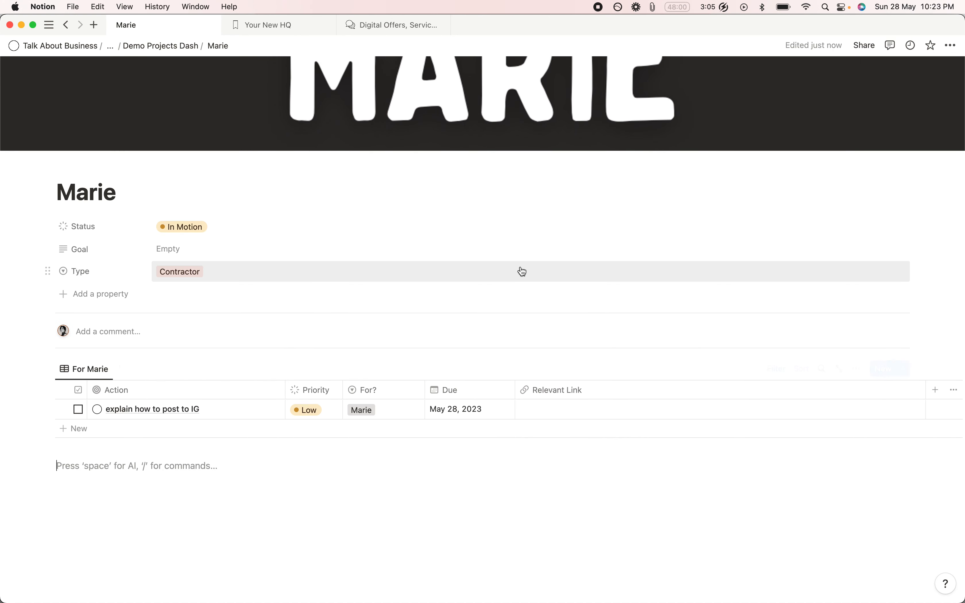
pyautogui.scroll(2, 521, 271)
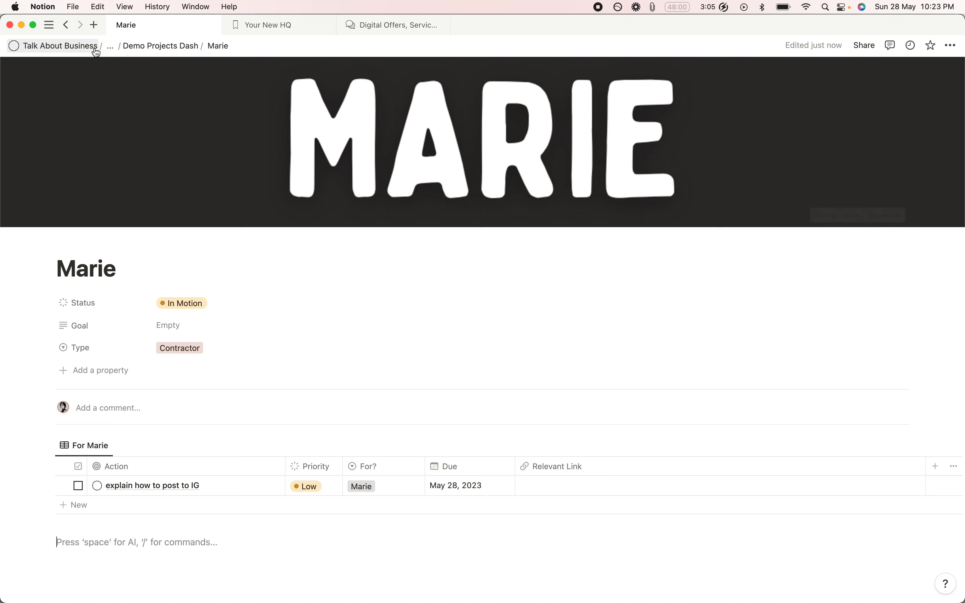
# Step: Return through Demo Projects Dash to the Your New Business HQ page and go to its Active projects gallery
pyautogui.click(138, 53)
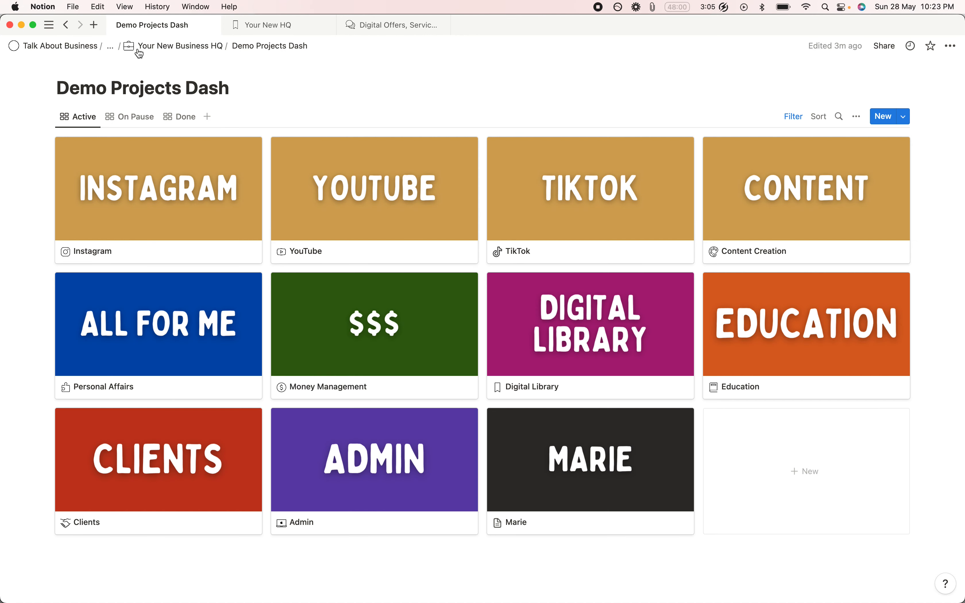
pyautogui.click(177, 50)
pyautogui.scroll(-10, 429, 326)
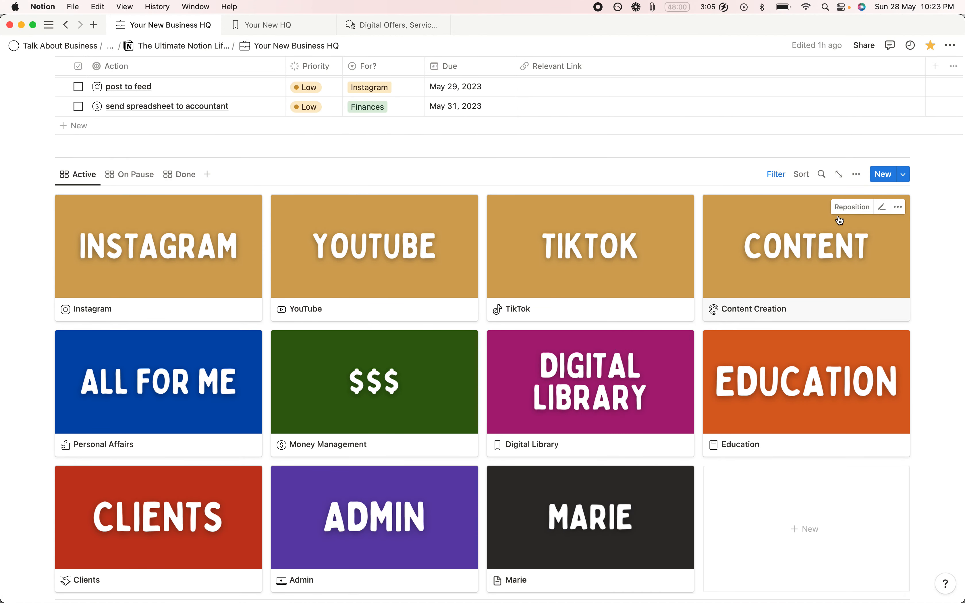
# Step: Set the card size of the Active projects gallery to Medium in its layout options
pyautogui.click(858, 175)
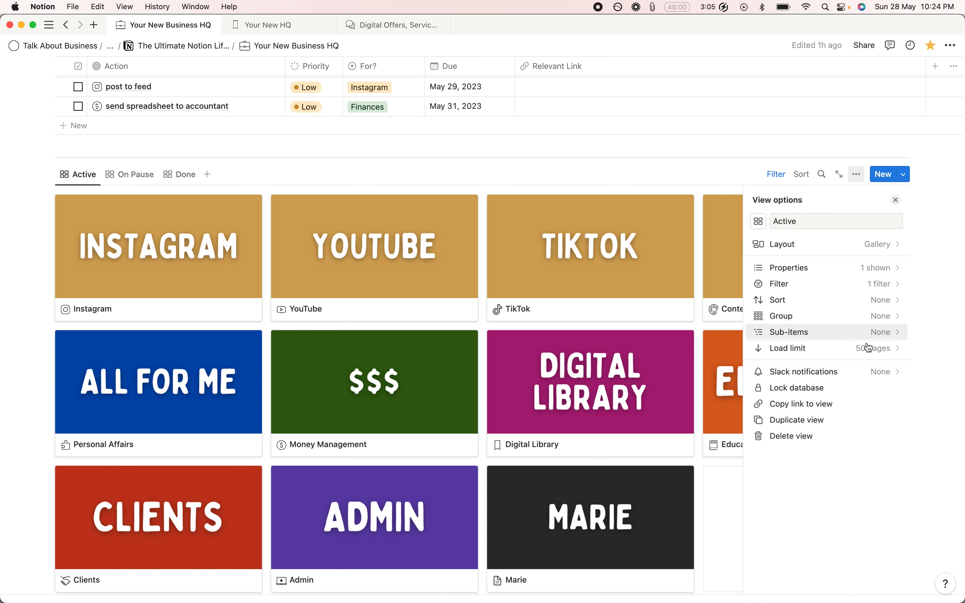
pyautogui.click(847, 247)
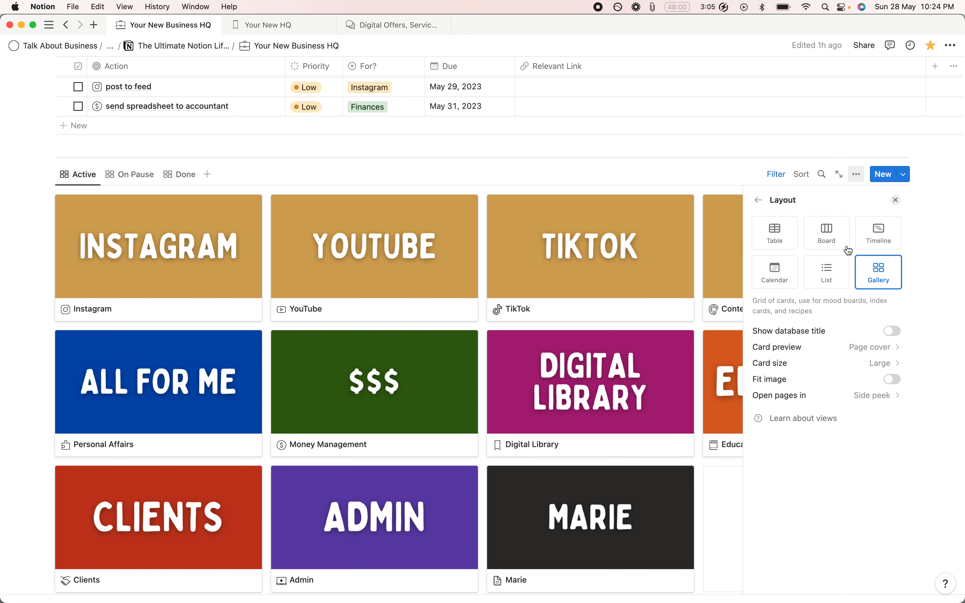
pyautogui.click(872, 362)
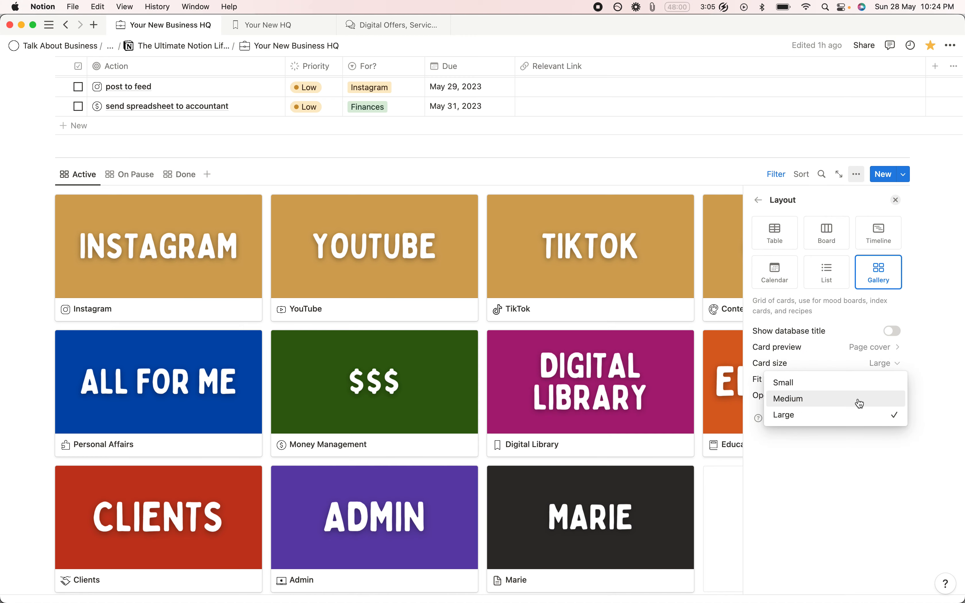
pyautogui.click(860, 400)
# Step: Try the Small card size for the Active projects gallery
pyautogui.click(861, 362)
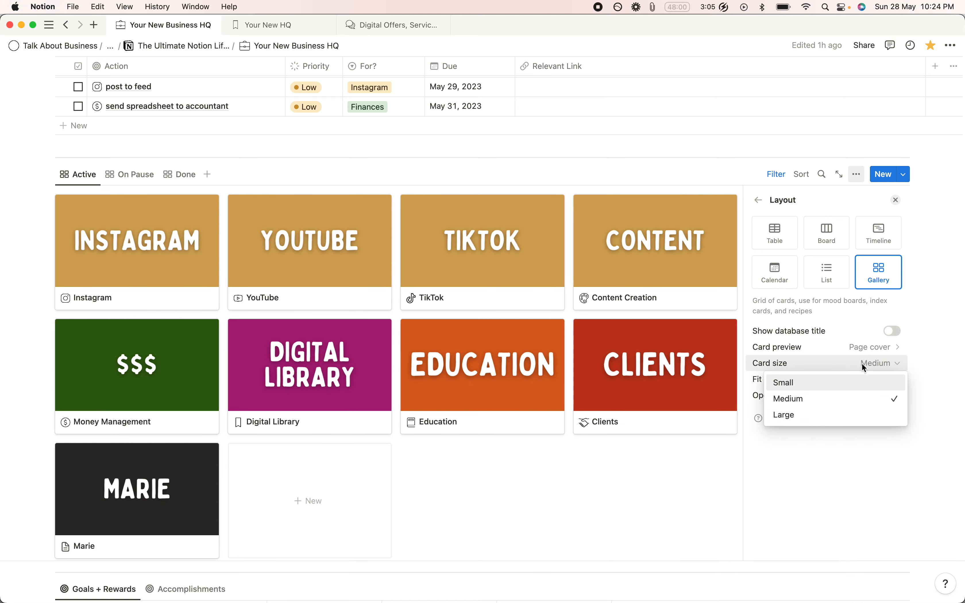
pyautogui.click(858, 381)
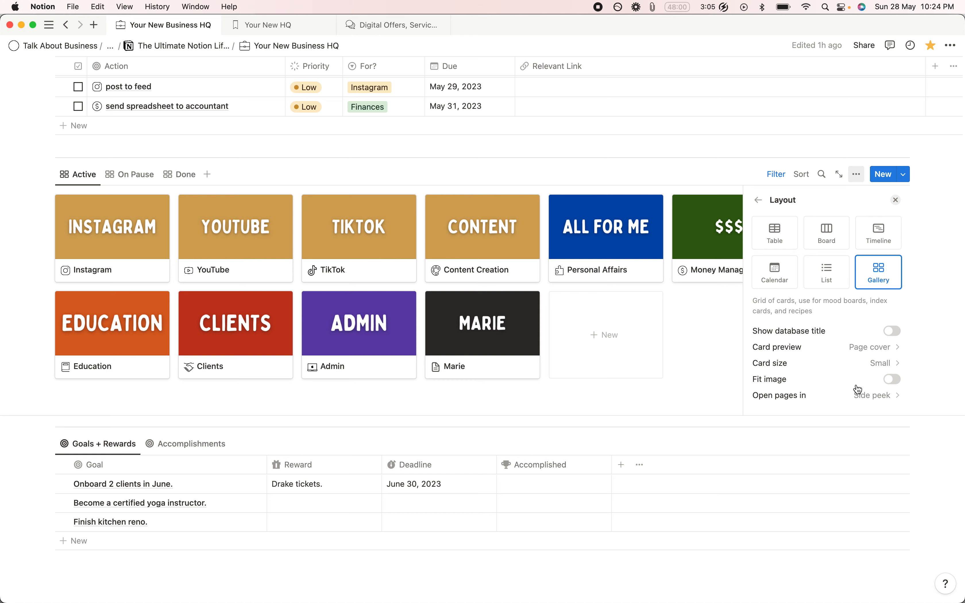
pyautogui.press('super+equal')
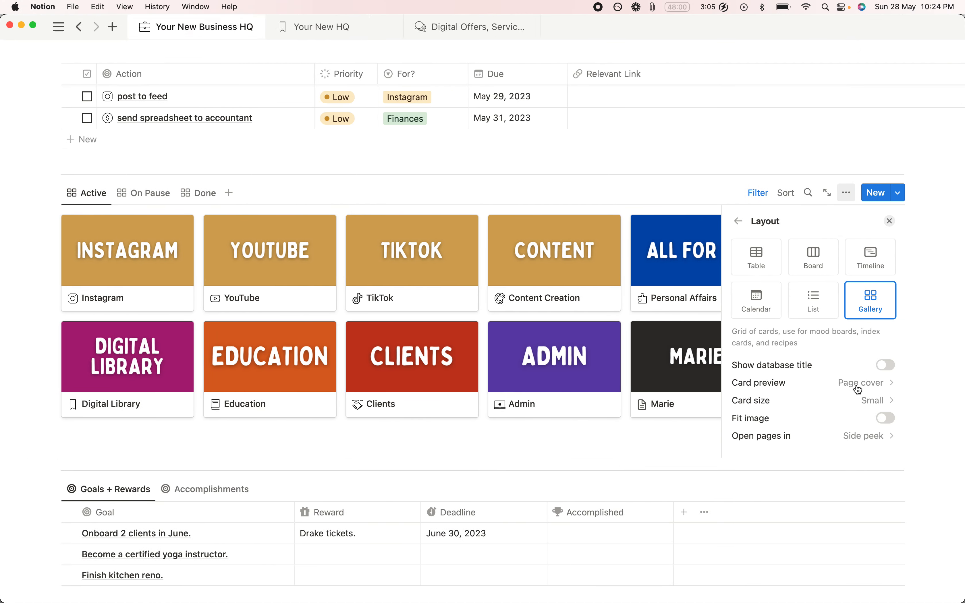
pyautogui.press('super+equal')
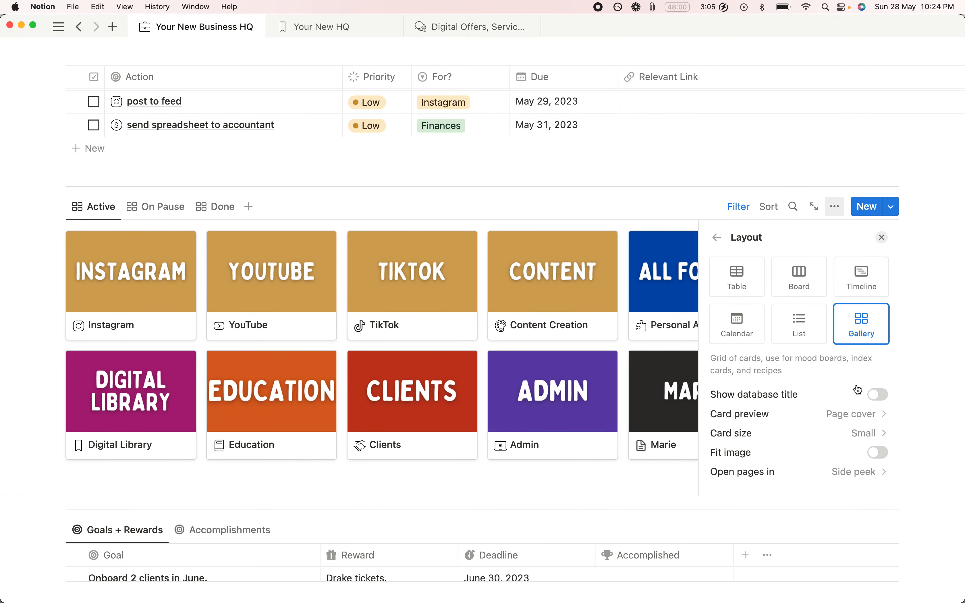
pyautogui.press('super+minus')
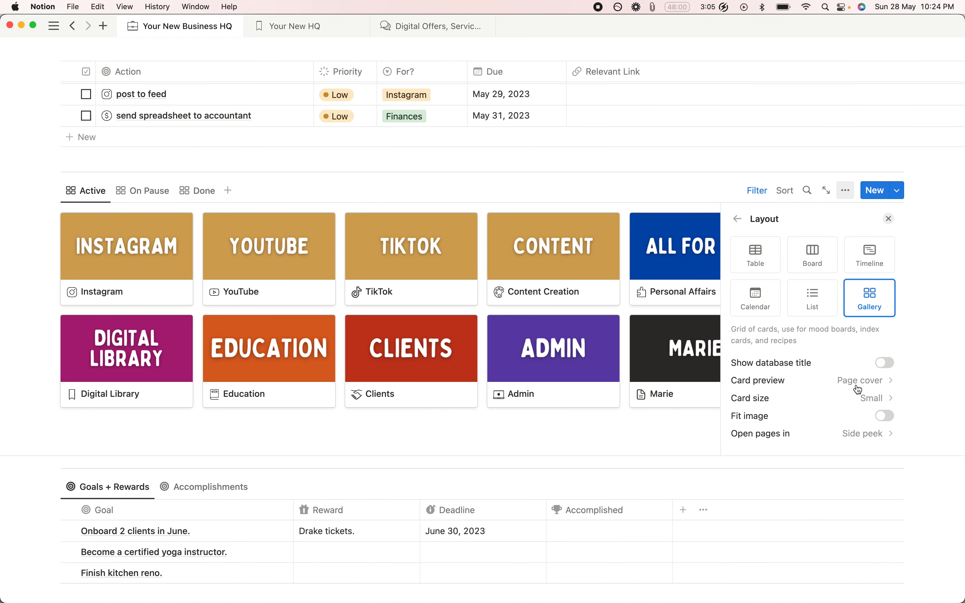
# Step: Change the Active gallery's card size back to Medium, close the layout options and return to the start of the page
pyautogui.click(875, 398)
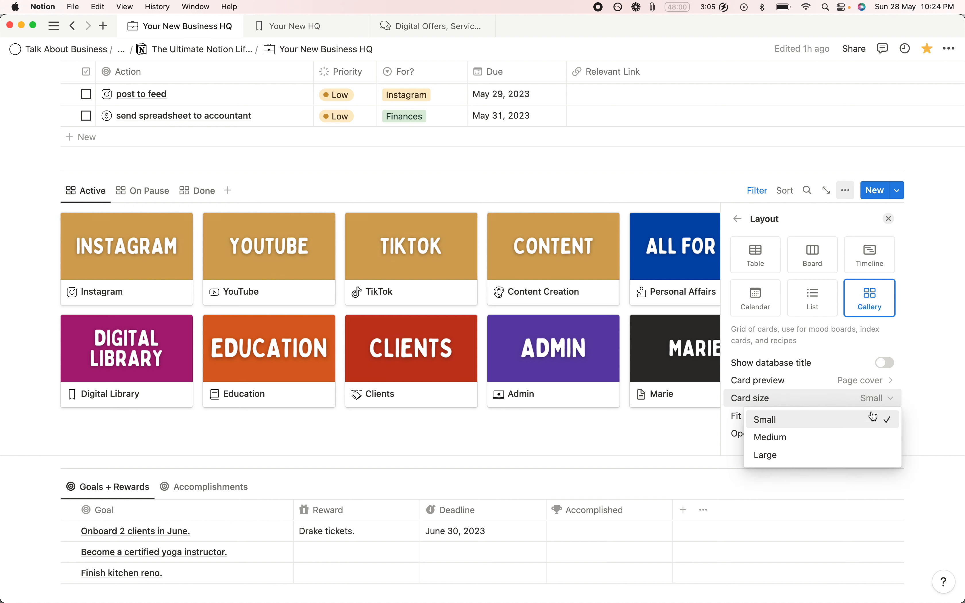
pyautogui.click(865, 438)
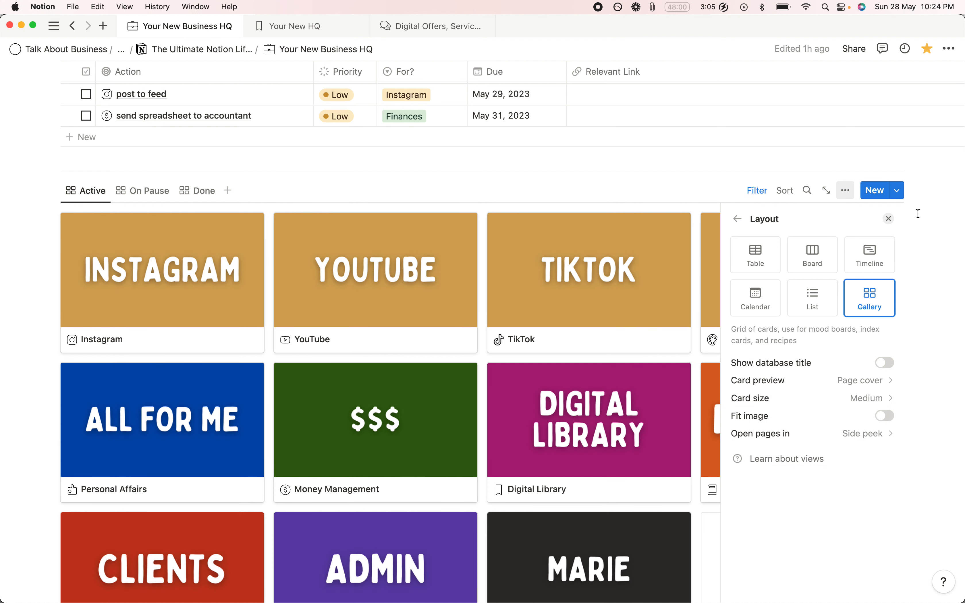
pyautogui.click(889, 219)
pyautogui.scroll(10, 764, 172)
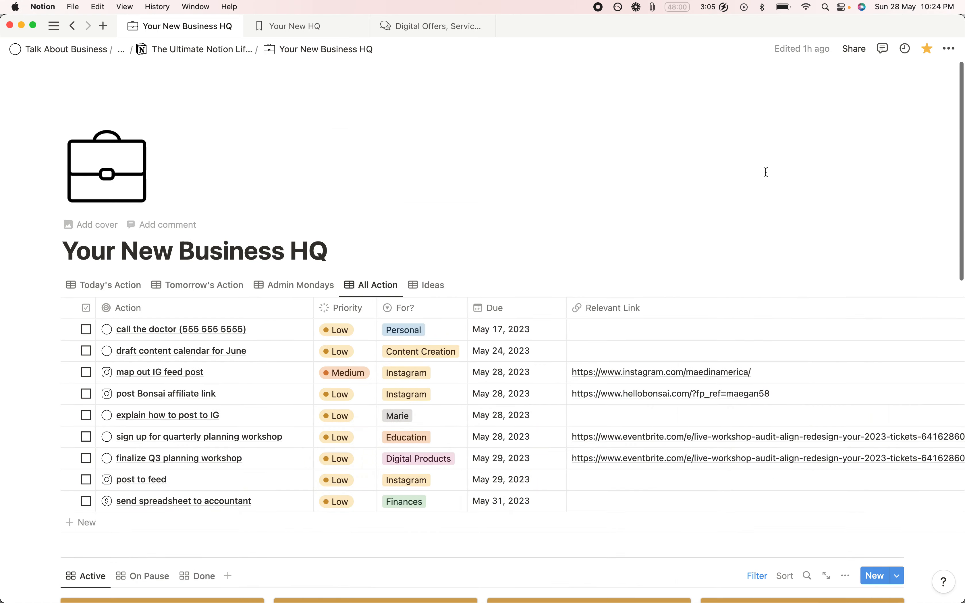